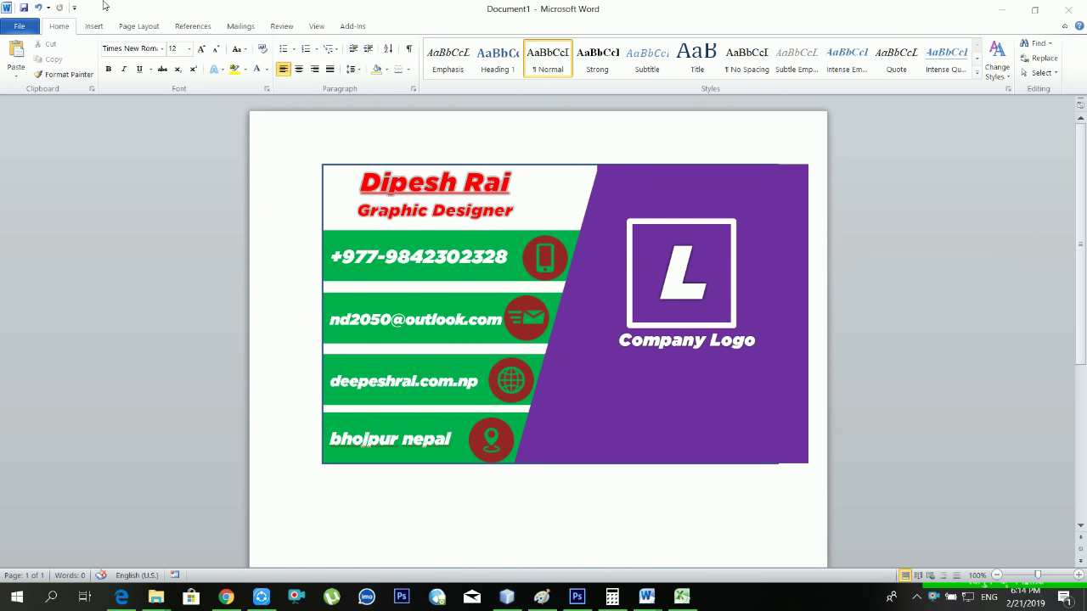
Draw a 4.51" × 7.16" rectangle below the sample card and set it to No Fill
{"action": "left_click", "coordinate": [88, 28]}
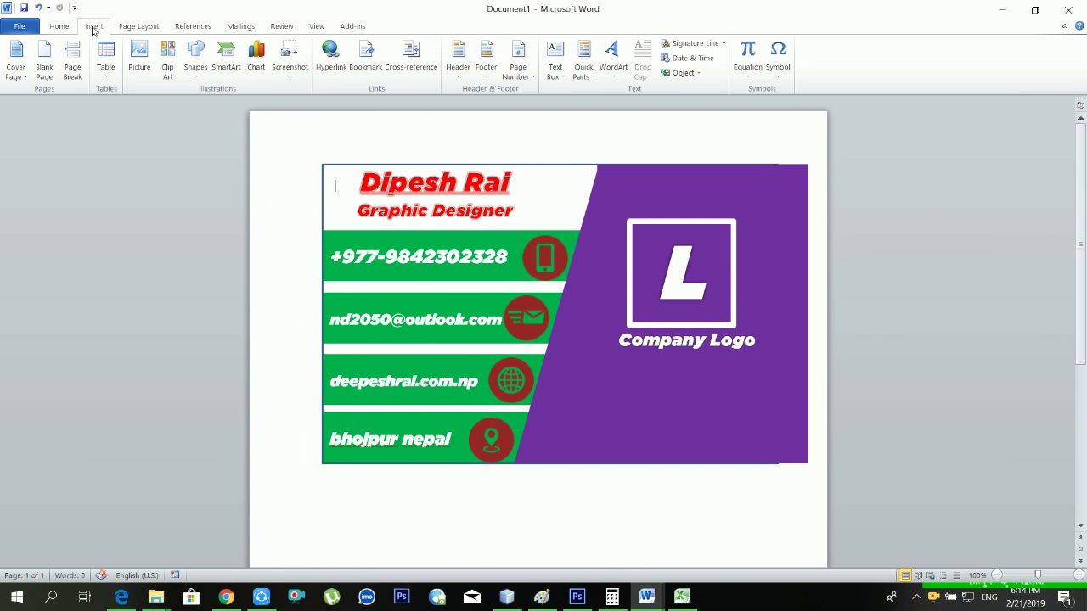
{"action": "left_click", "coordinate": [204, 68]}
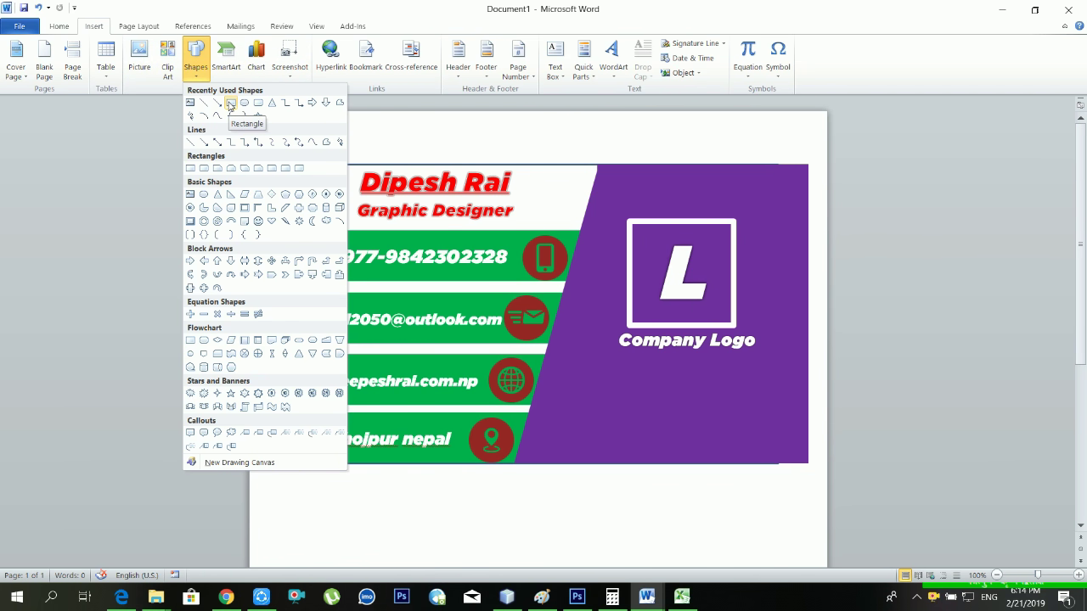
{"action": "left_click", "coordinate": [230, 104]}
{"action": "scroll", "coordinate": [486, 416], "scroll_direction": "down", "scroll_amount": 3}
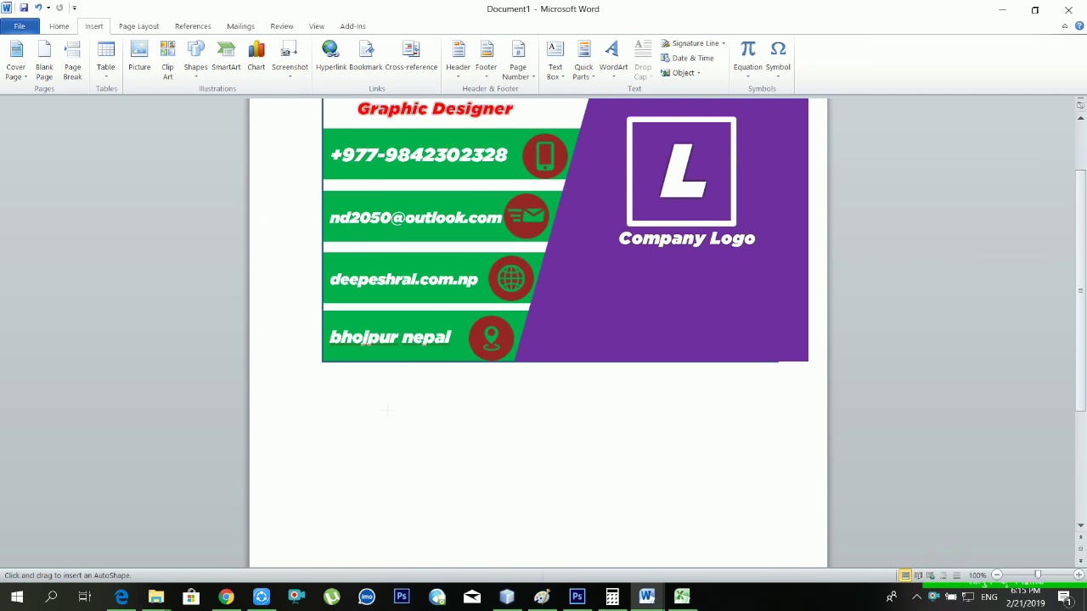
{"action": "left_click_drag", "start_coordinate": [322, 381], "coordinate": [809, 563]}
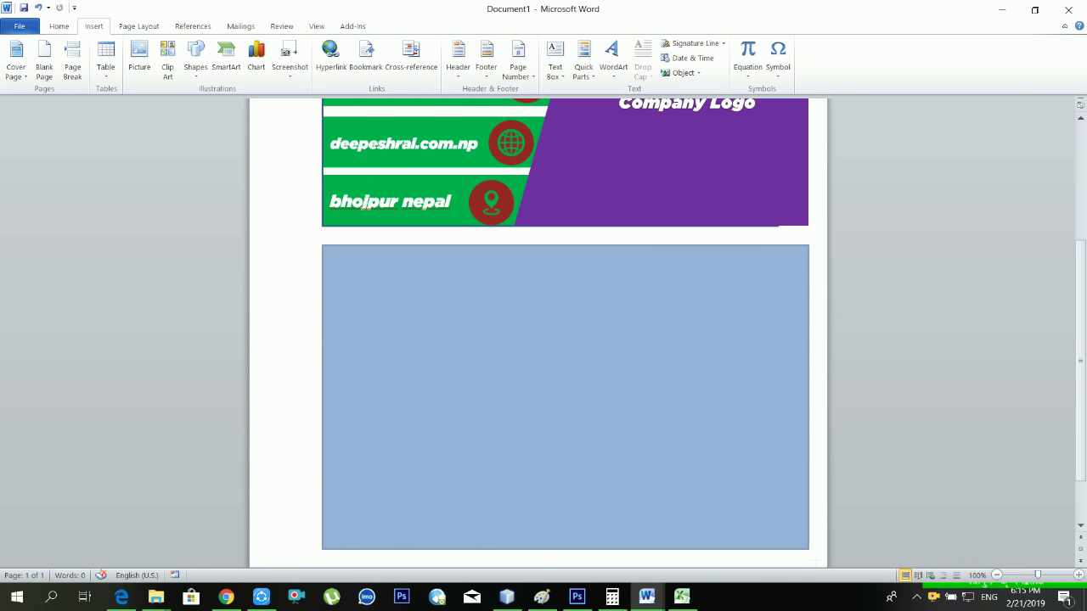
{"action": "left_click_drag", "start_coordinate": [808, 563], "coordinate": [808, 551]}
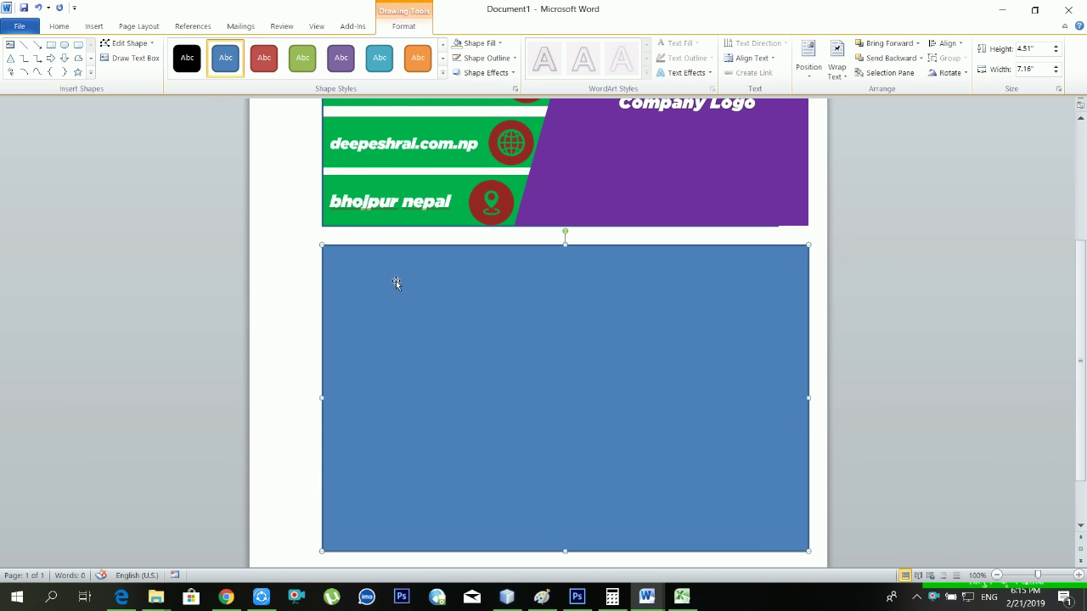
{"action": "left_click", "coordinate": [480, 42]}
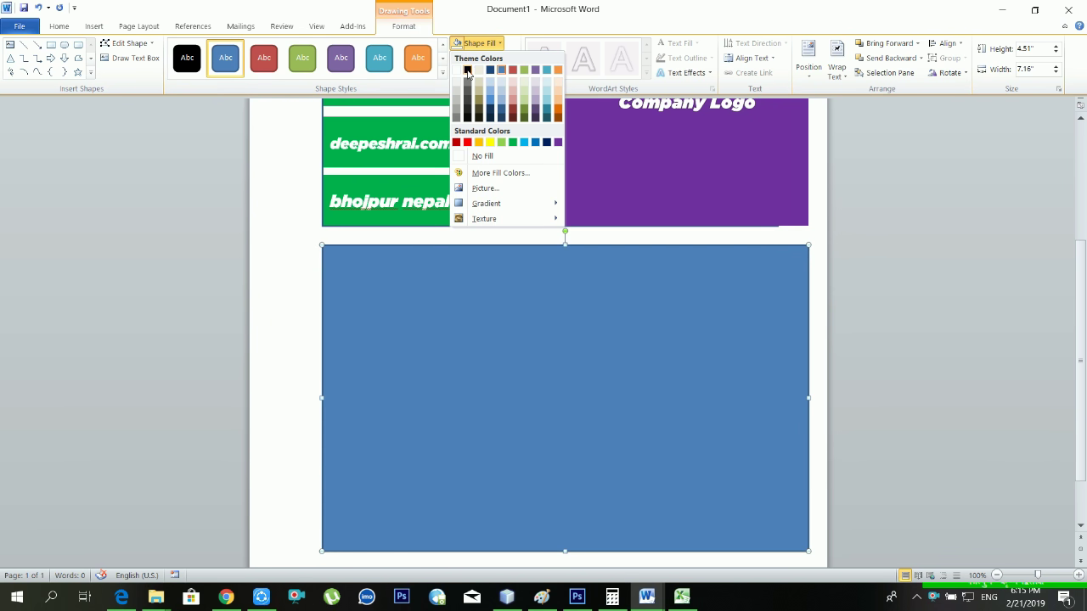
{"action": "left_click", "coordinate": [481, 154]}
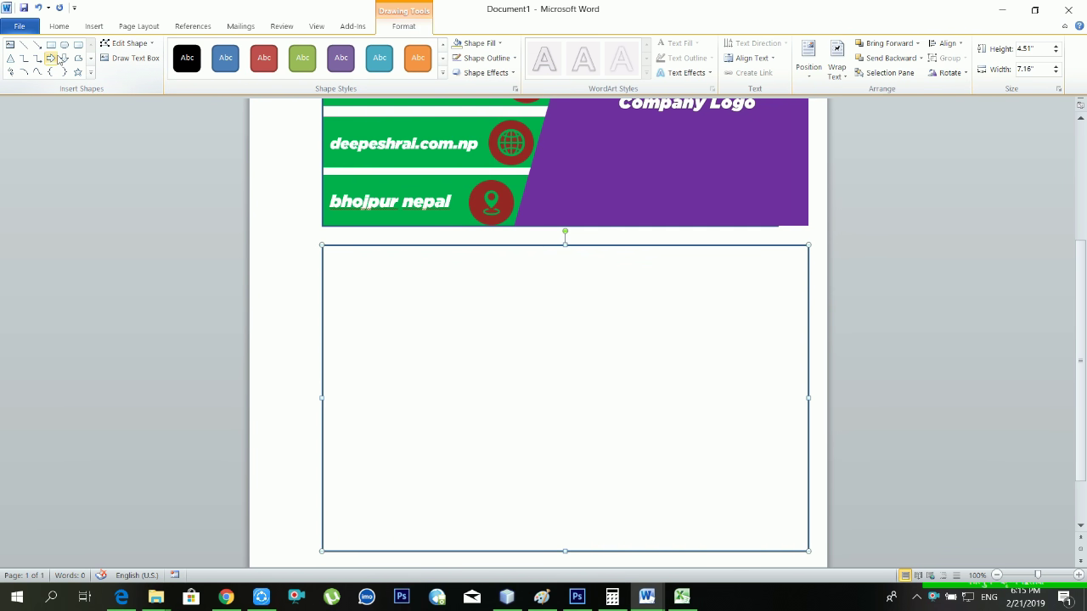
Draw a tall isosceles triangle centred inside the new card frame
{"action": "left_click", "coordinate": [11, 58]}
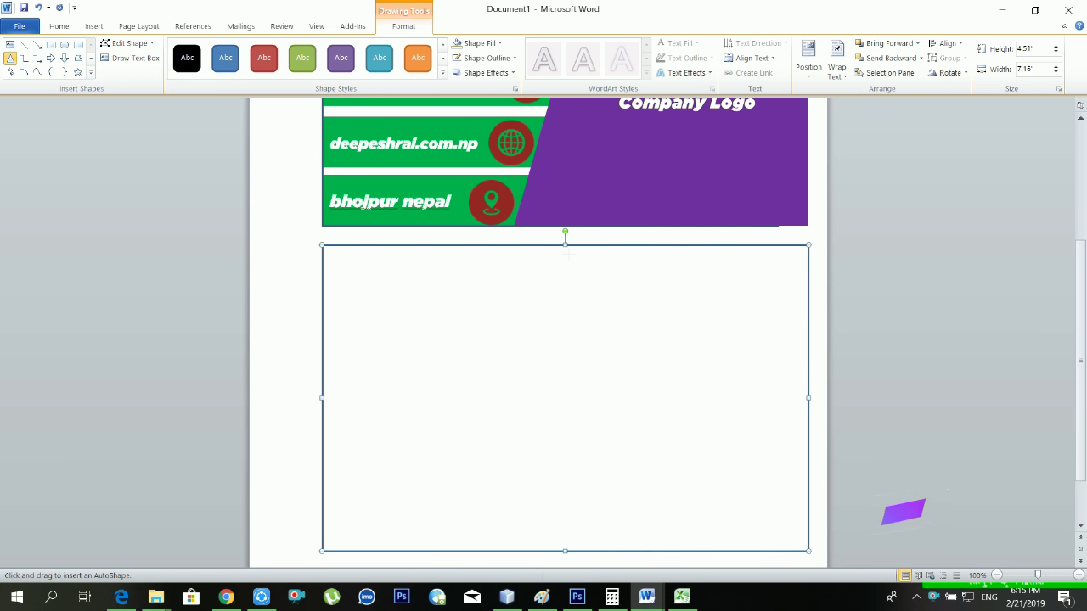
{"action": "left_click_drag", "start_coordinate": [564, 248], "coordinate": [767, 567]}
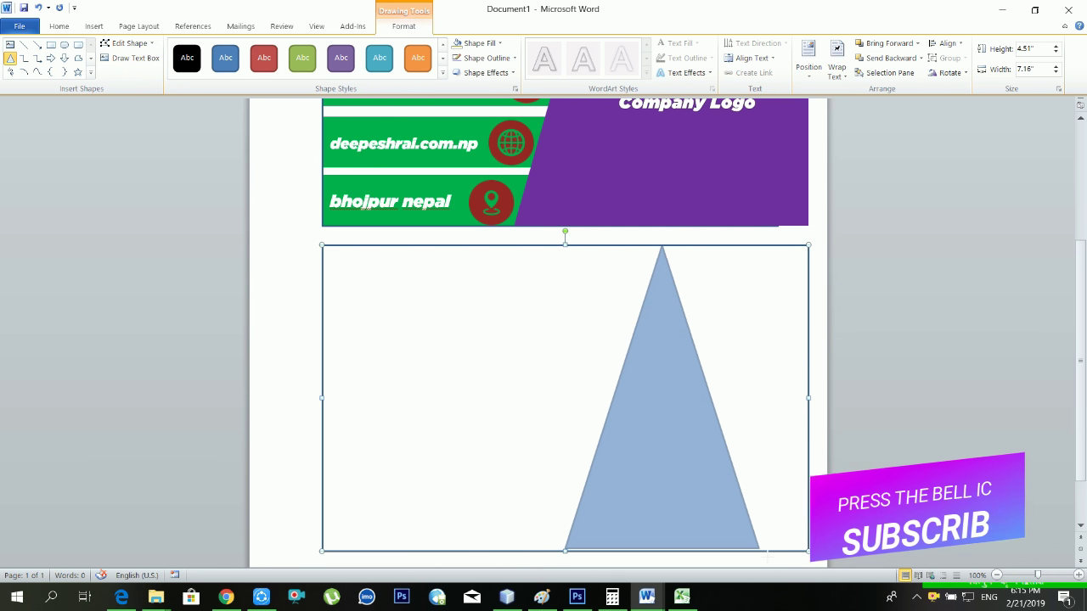
{"action": "mouse_move", "coordinate": [671, 491]}
{"action": "left_mouse_down"}
{"action": "mouse_move", "coordinate": [589, 482]}
{"action": "mouse_move", "coordinate": [580, 491]}
{"action": "left_mouse_up"}
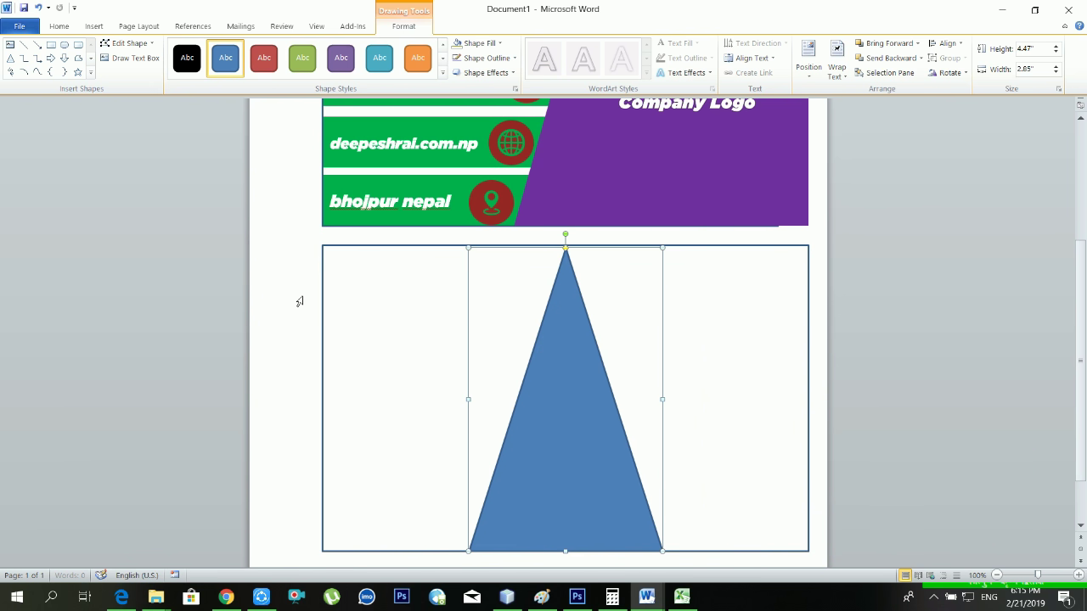
Add a rectangle from the triangle's apex to the bottom-right and remove both shapes' outlines
{"action": "left_click", "coordinate": [51, 45]}
{"action": "left_click_drag", "start_coordinate": [565, 245], "coordinate": [809, 552]}
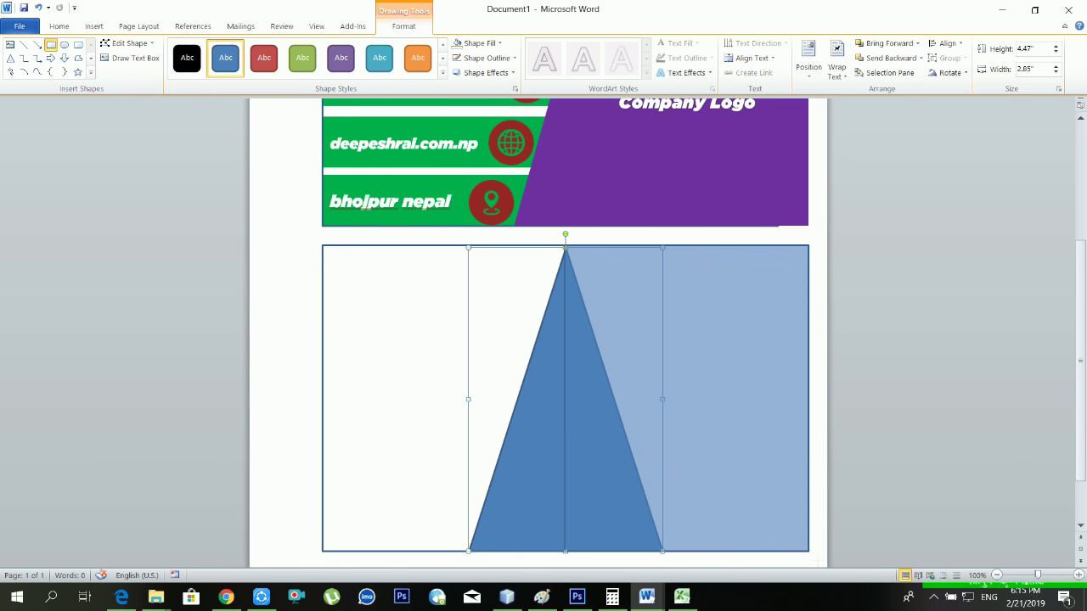
{"action": "left_click", "coordinate": [536, 465], "text": "shift"}
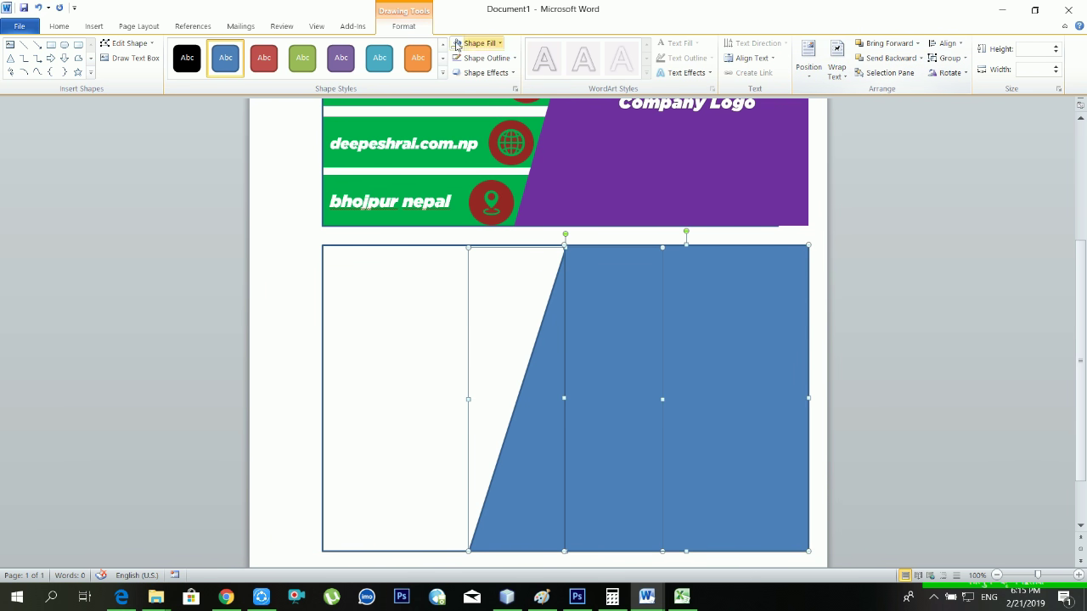
{"action": "left_click", "coordinate": [484, 58]}
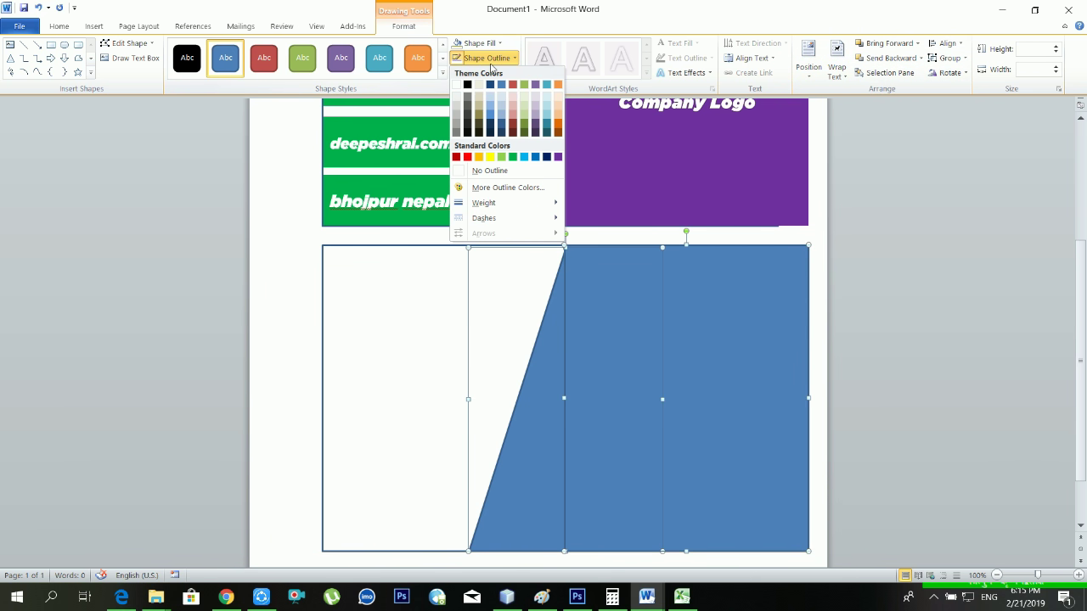
{"action": "left_click", "coordinate": [490, 171]}
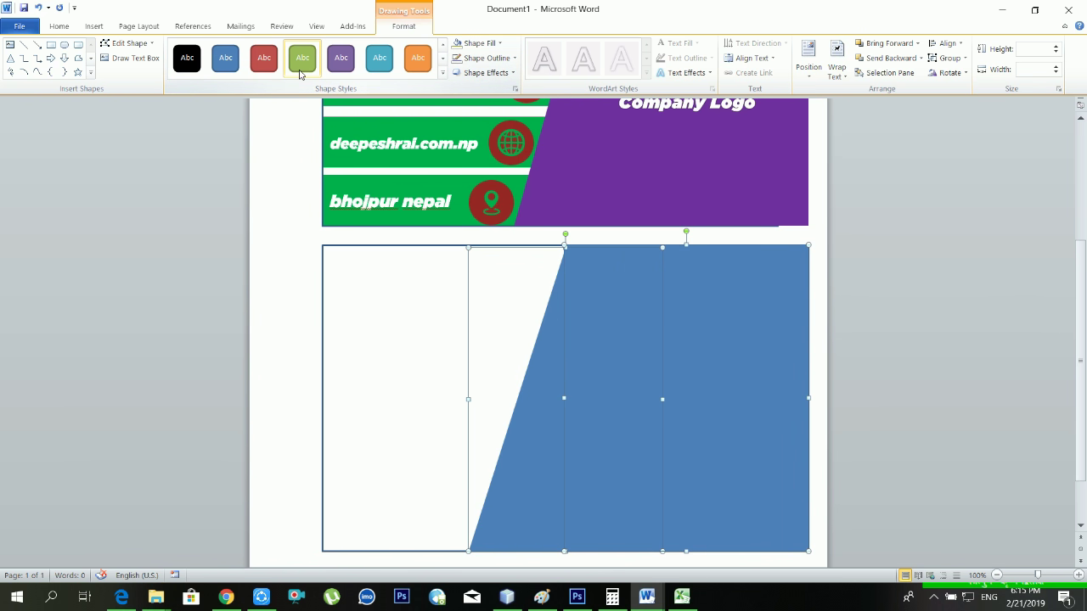
Fill the triangle and rectangle with purple
{"action": "left_click", "coordinate": [97, 28]}
{"action": "left_click", "coordinate": [61, 28]}
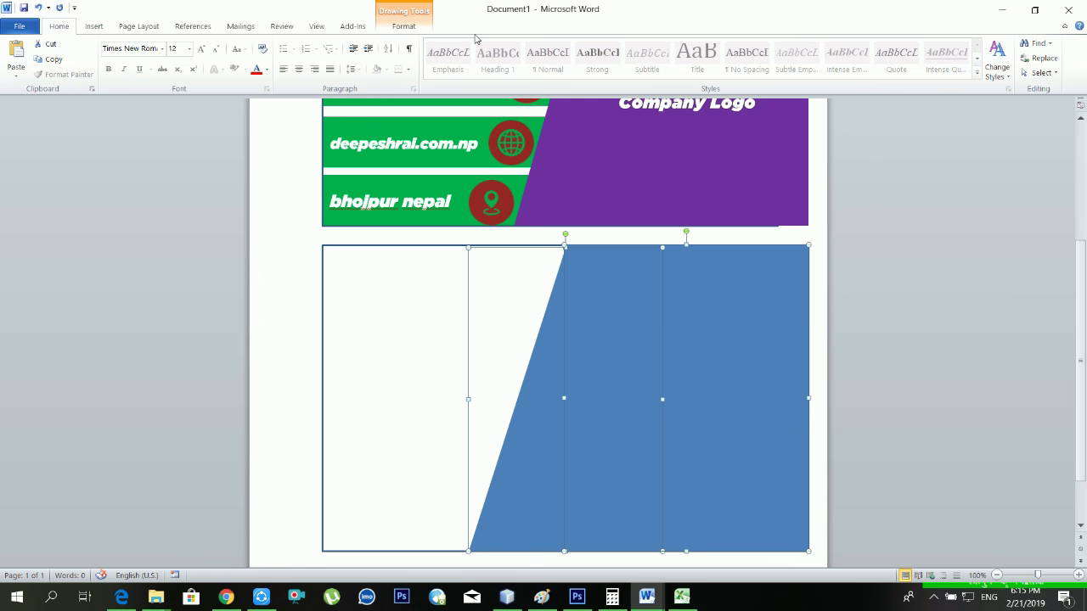
{"action": "left_click", "coordinate": [403, 26]}
{"action": "left_click", "coordinate": [476, 43]}
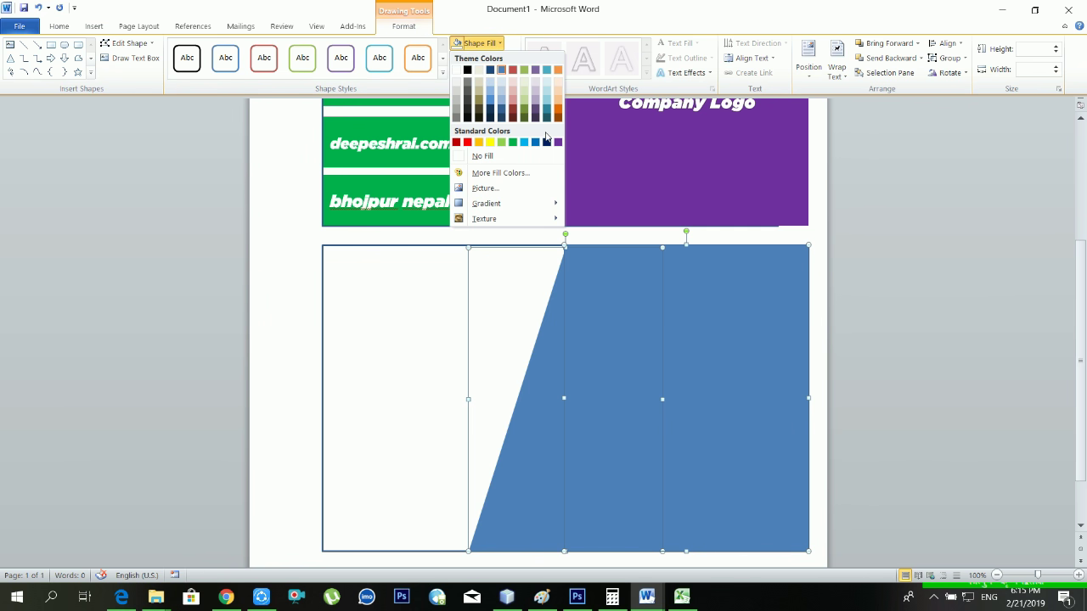
{"action": "left_click", "coordinate": [557, 144]}
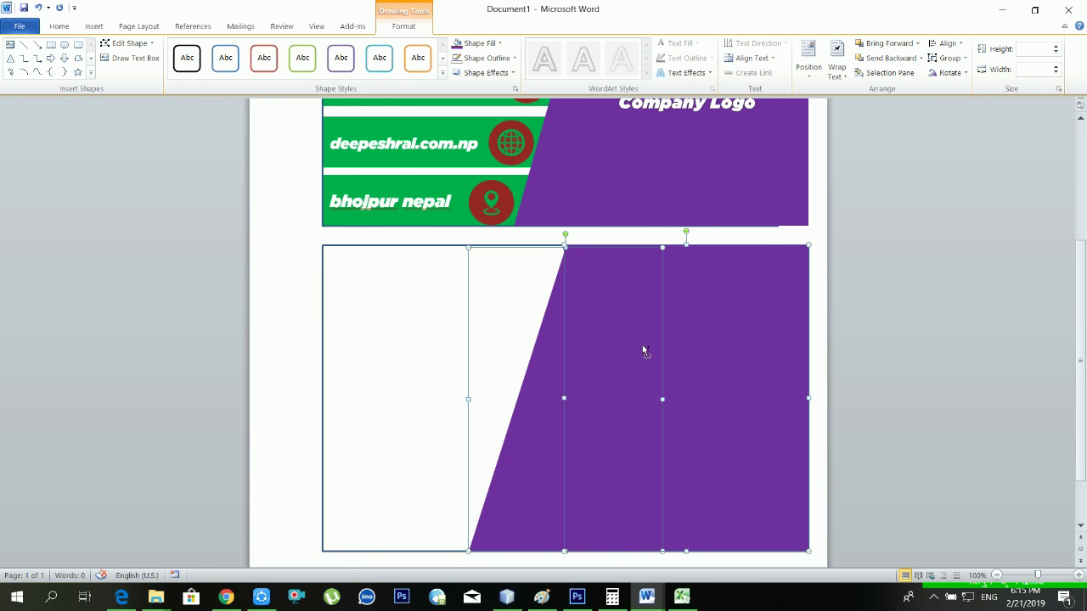
Group the purple triangle and rectangle into a single shape and deselect it
{"action": "key", "text": "ctrl+g"}
{"action": "left_click", "coordinate": [708, 339]}
{"action": "right_click", "coordinate": [707, 349]}
{"action": "mouse_move", "coordinate": [736, 419]}
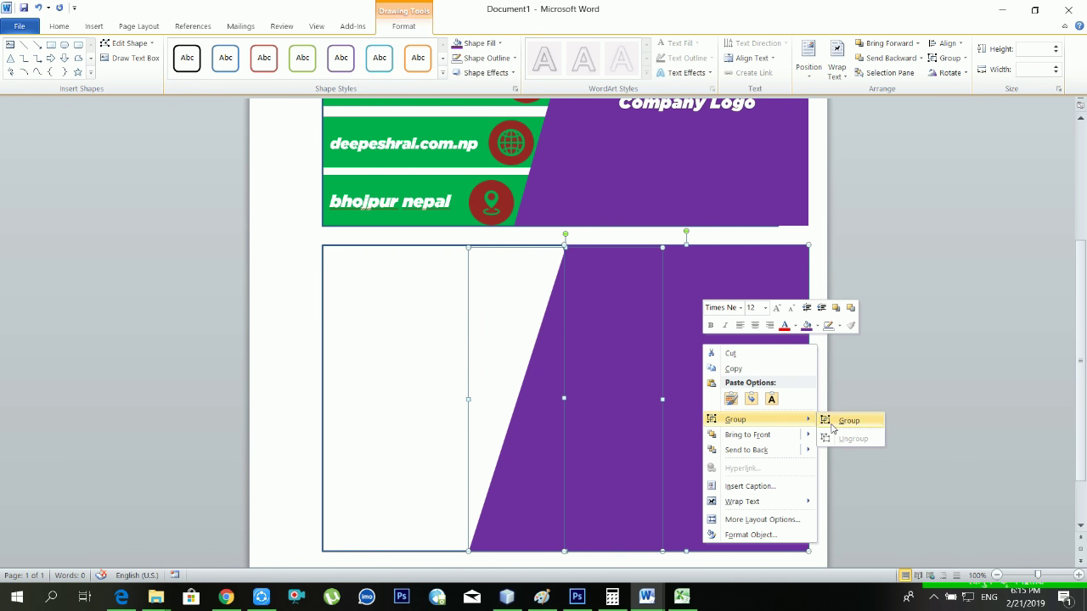
{"action": "left_click", "coordinate": [845, 421]}
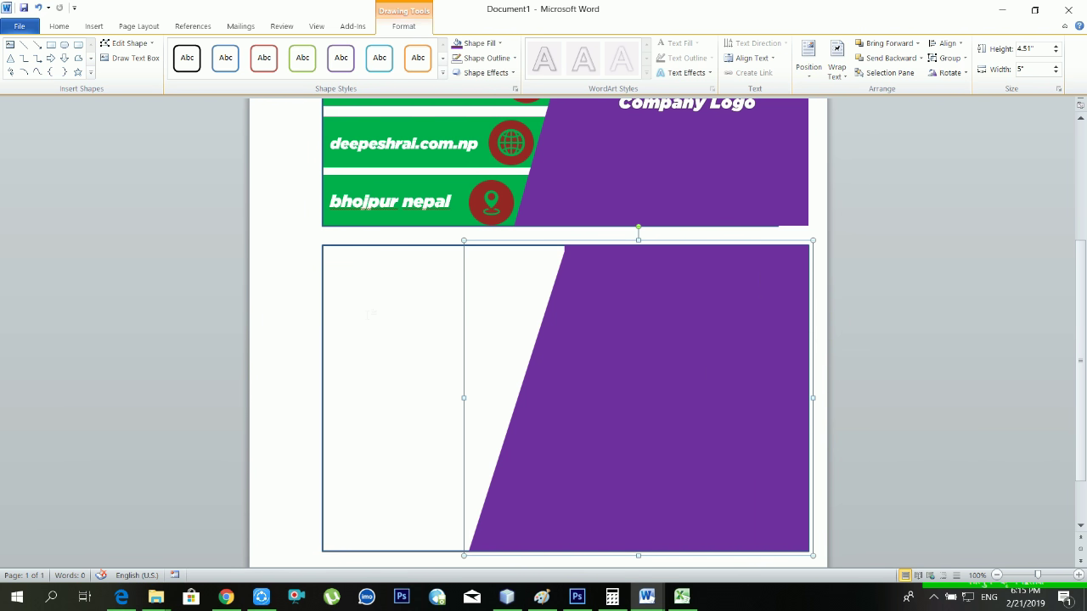
{"action": "left_click", "coordinate": [366, 311]}
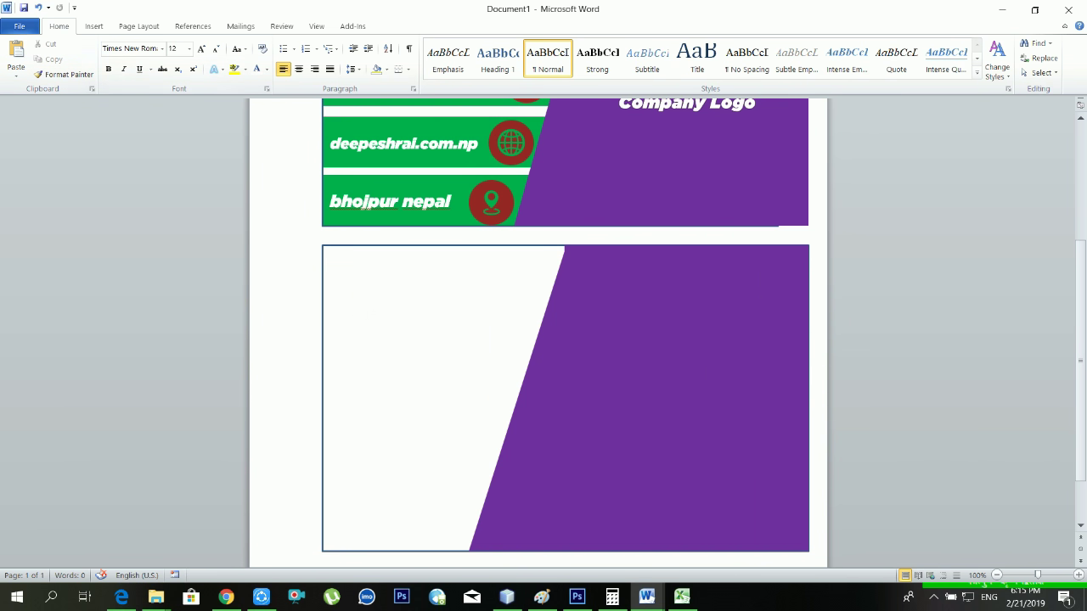
{"action": "left_click", "coordinate": [94, 27]}
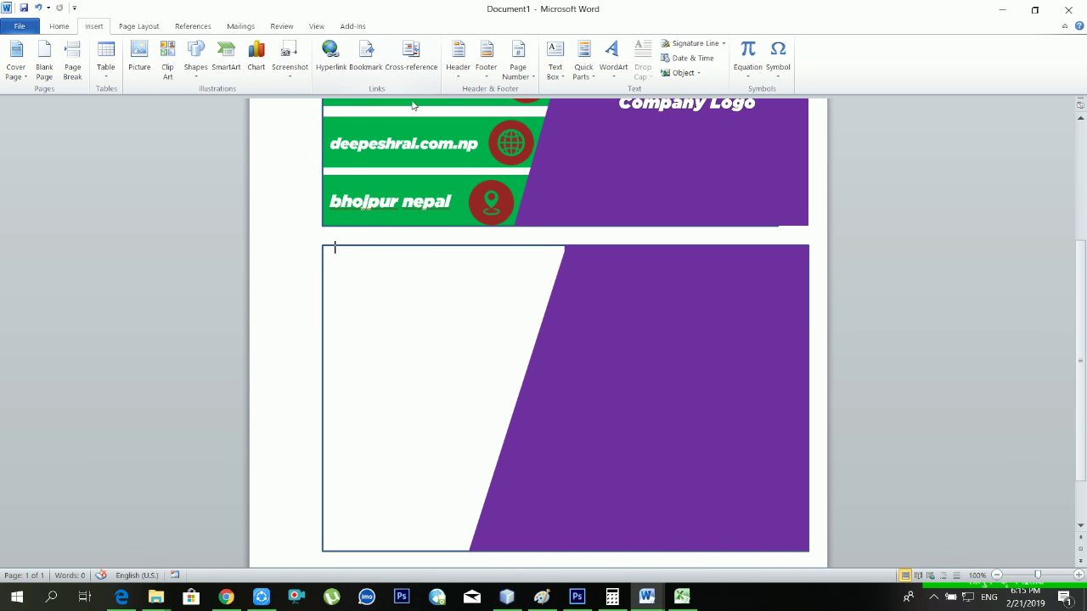
Draw a 0.93" × 3.62" bar across the card's left side with no outline and standard green fill
{"action": "left_click", "coordinate": [194, 67]}
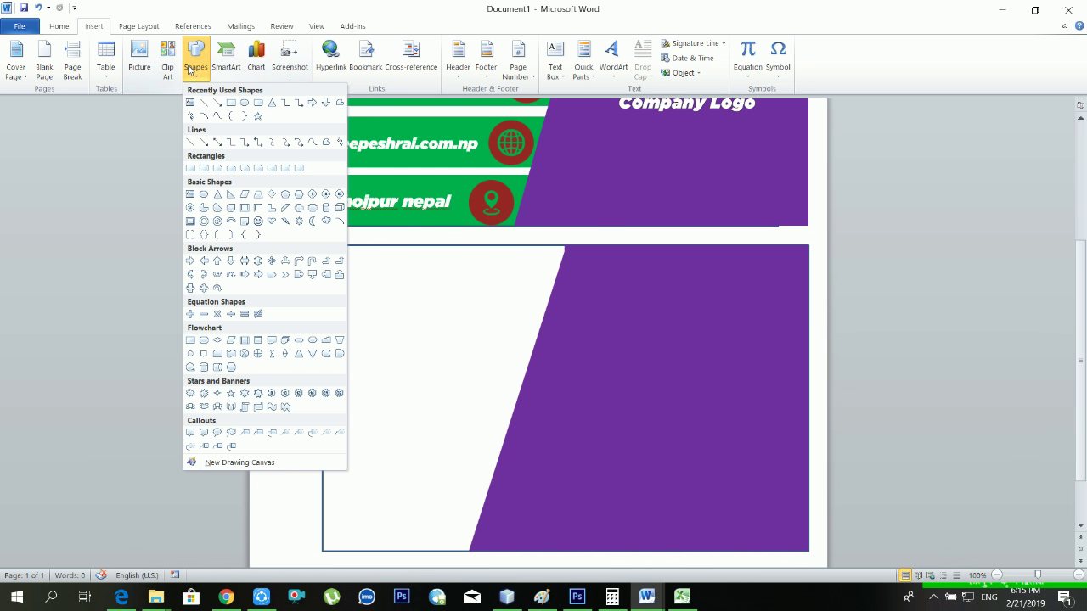
{"action": "left_click", "coordinate": [258, 103]}
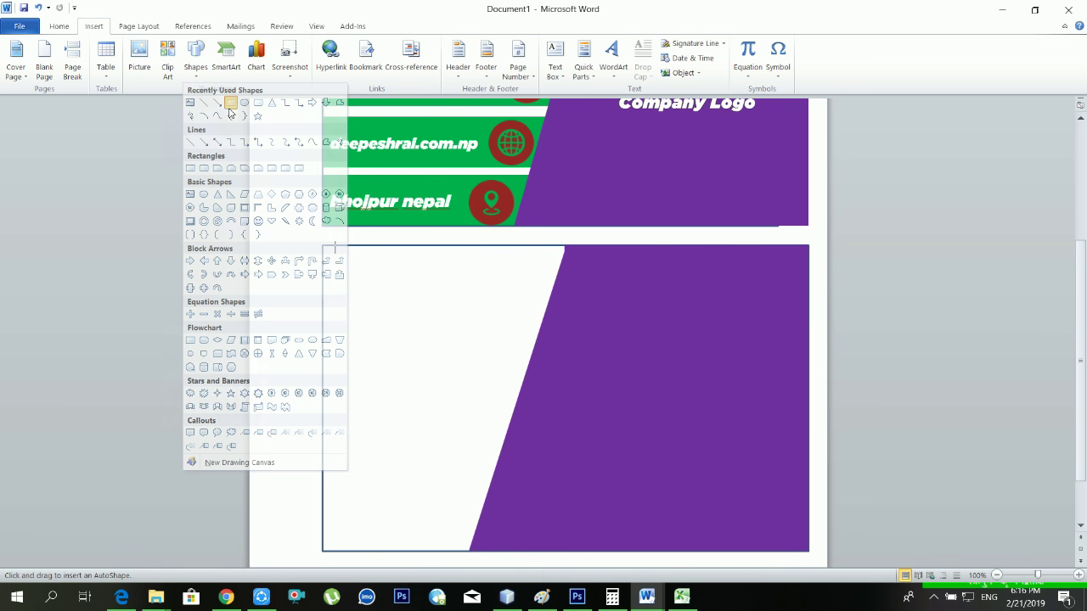
{"action": "left_click_drag", "start_coordinate": [324, 328], "coordinate": [577, 399]}
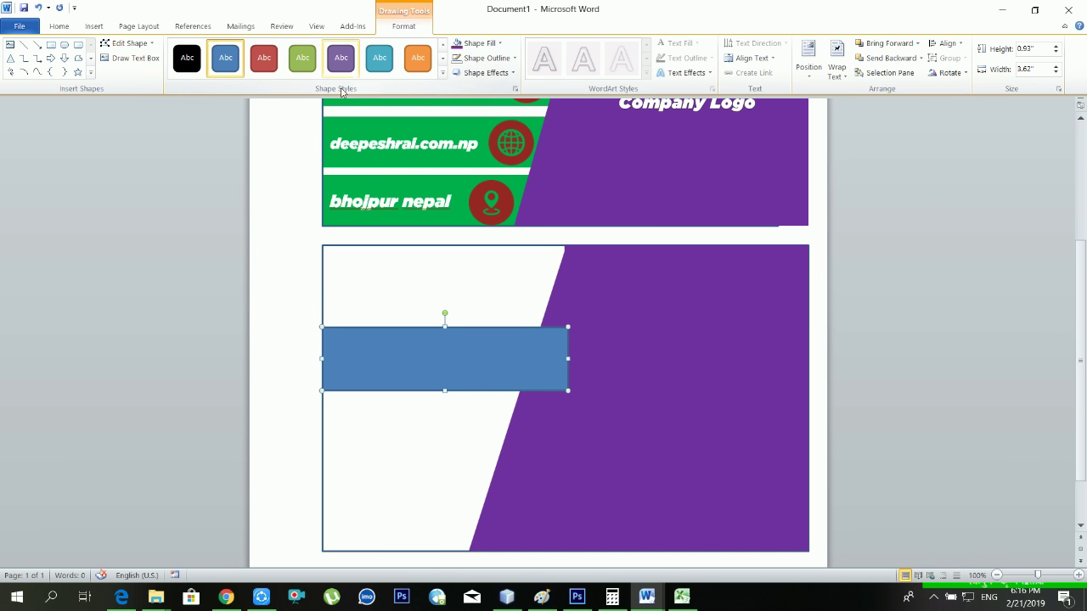
{"action": "left_click", "coordinate": [486, 57]}
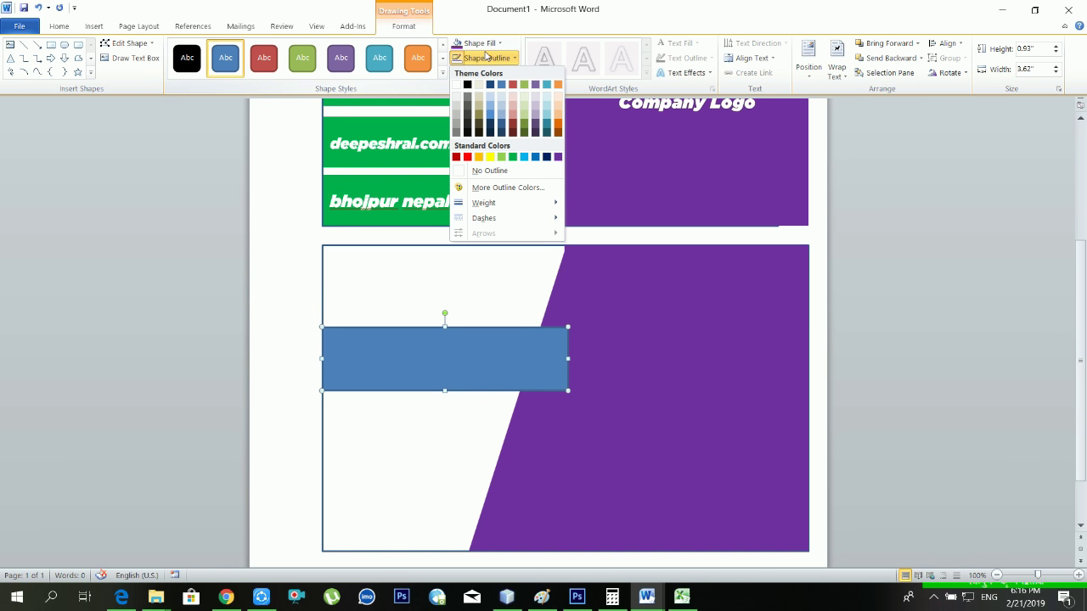
{"action": "left_click", "coordinate": [488, 170]}
{"action": "left_click", "coordinate": [491, 44]}
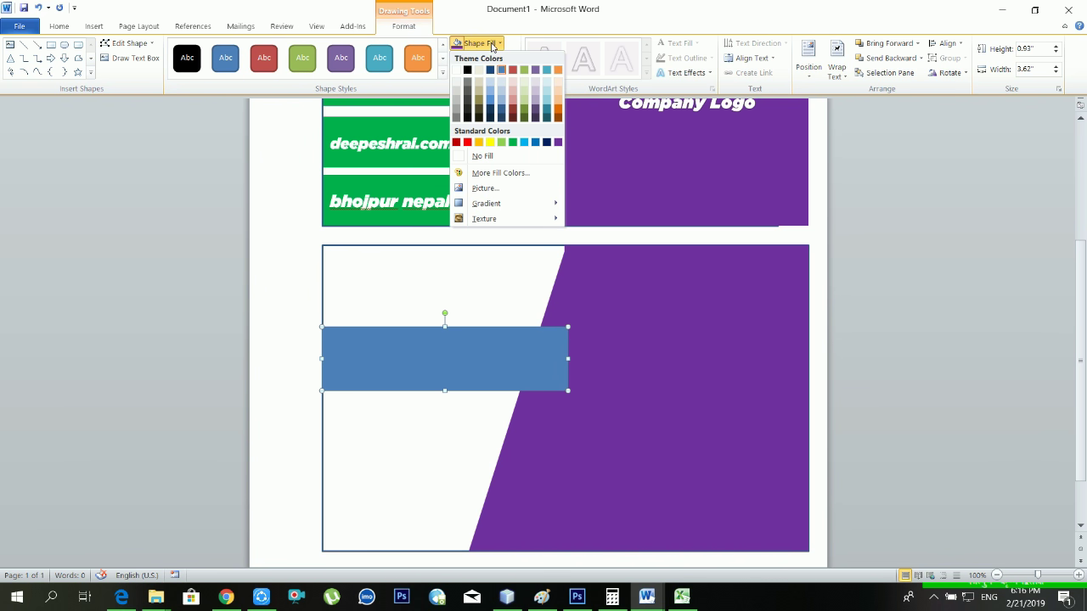
{"action": "left_click", "coordinate": [513, 142]}
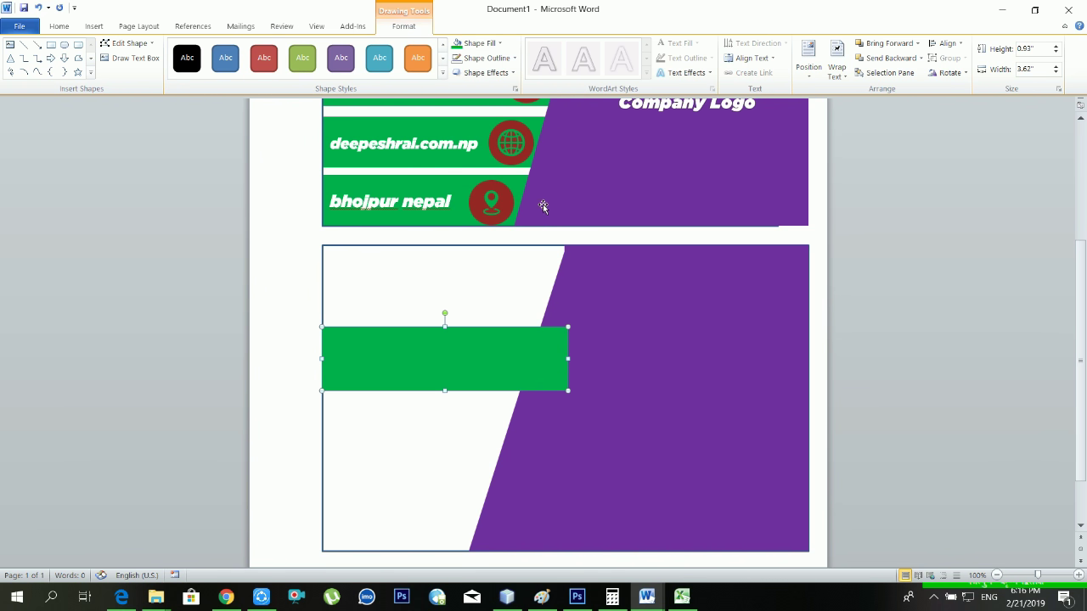
Send the green bar behind the purple panel and place a copy lower on the card
{"action": "right_click", "coordinate": [528, 356]}
{"action": "mouse_move", "coordinate": [566, 241]}
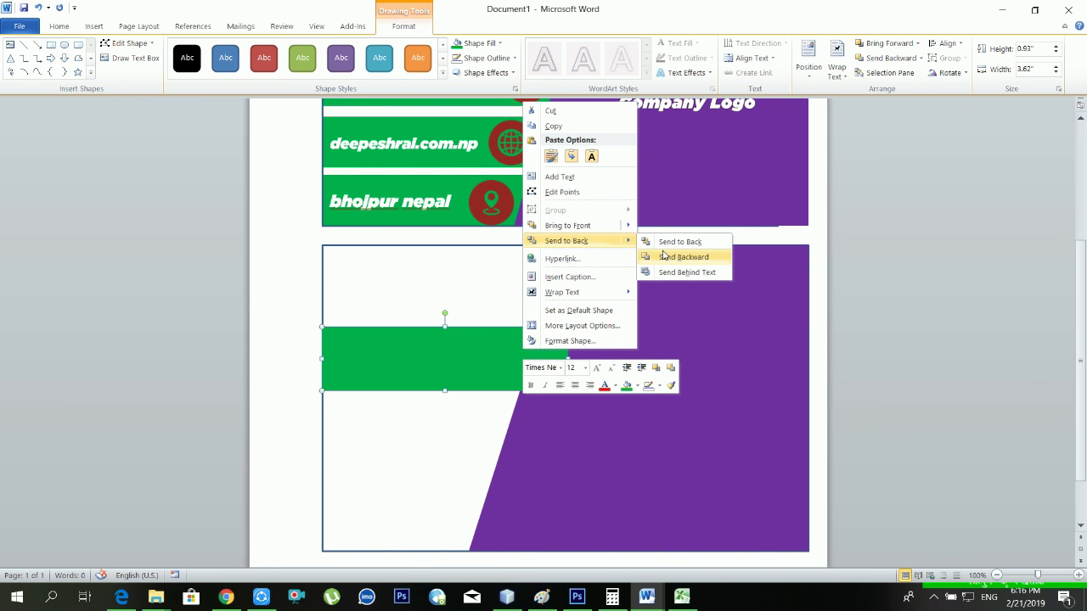
{"action": "left_click", "coordinate": [675, 244]}
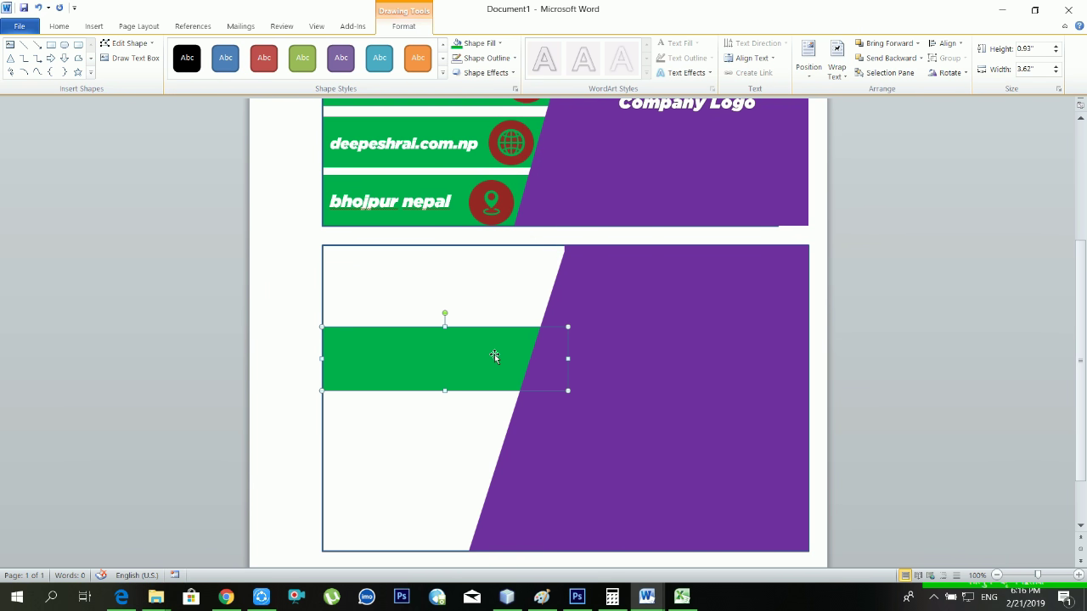
{"action": "left_click_drag", "start_coordinate": [495, 357], "coordinate": [496, 426]}
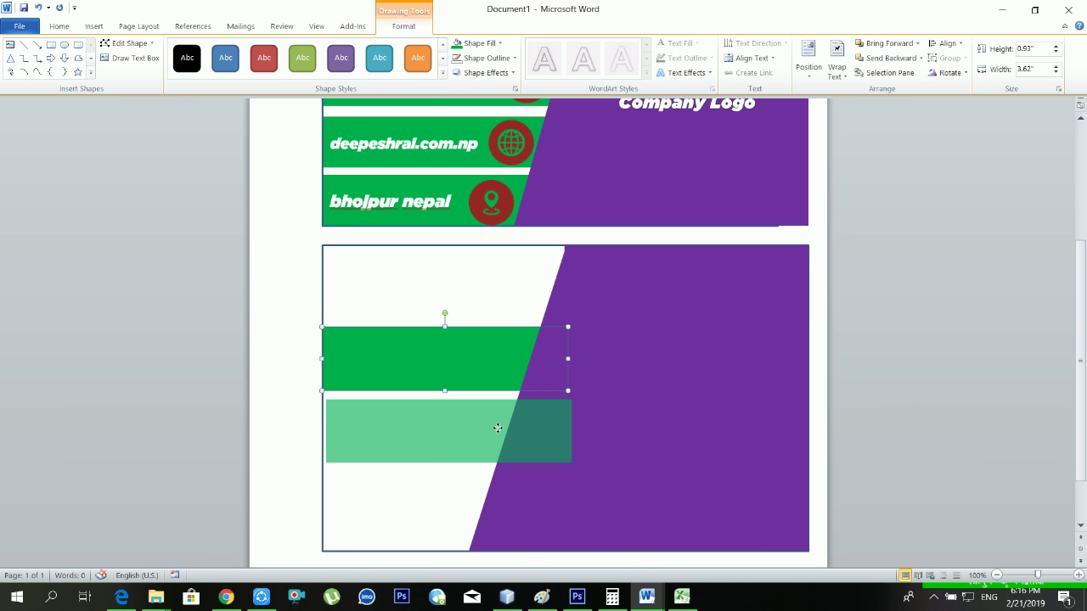
{"action": "left_click_drag", "start_coordinate": [497, 427], "coordinate": [494, 433]}
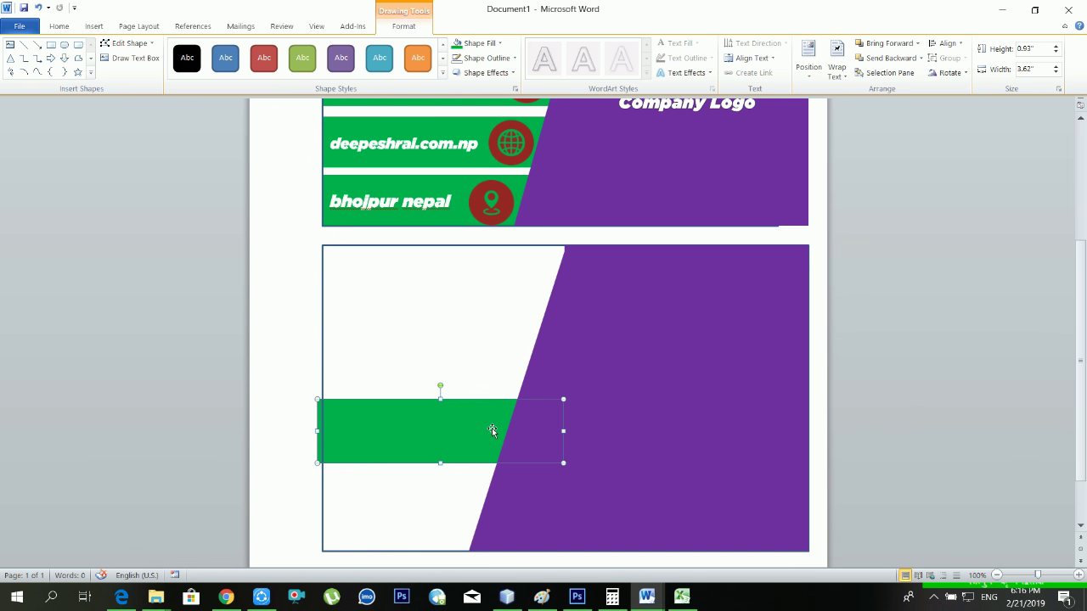
{"action": "key", "text": "ctrl+z"}
{"action": "left_click_drag", "start_coordinate": [463, 375], "coordinate": [467, 518]}
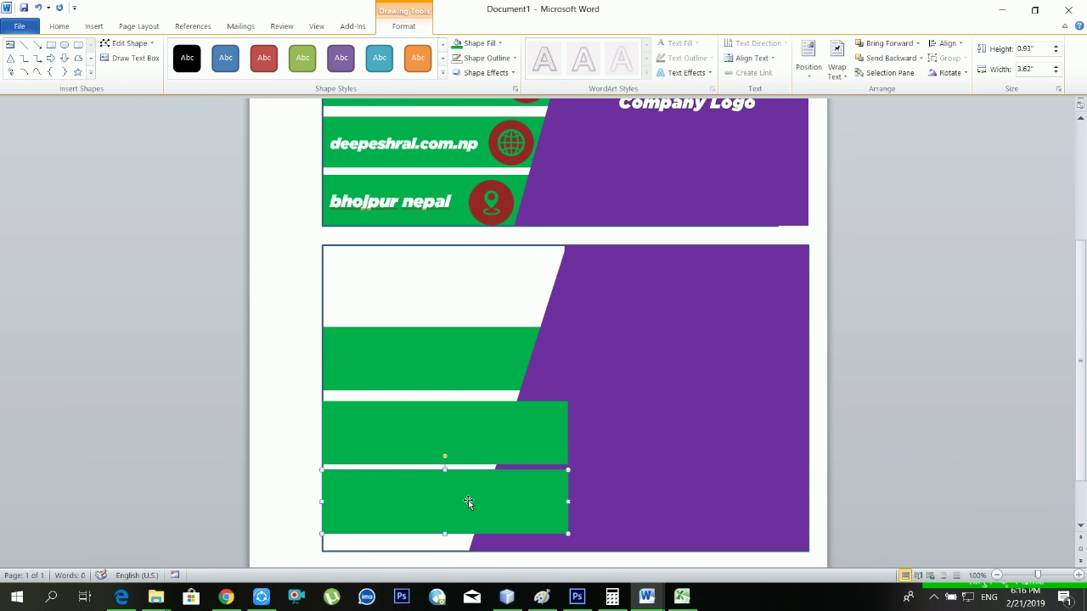
Make the upper green bar slightly thinner
{"action": "left_click", "coordinate": [480, 378]}
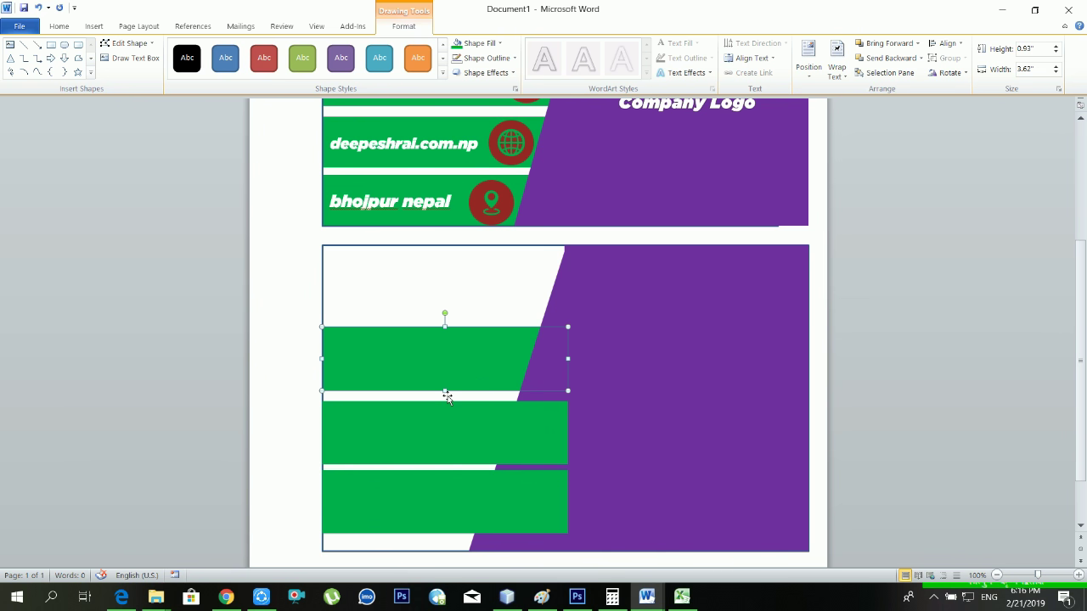
{"action": "left_click_drag", "start_coordinate": [454, 392], "coordinate": [450, 381]}
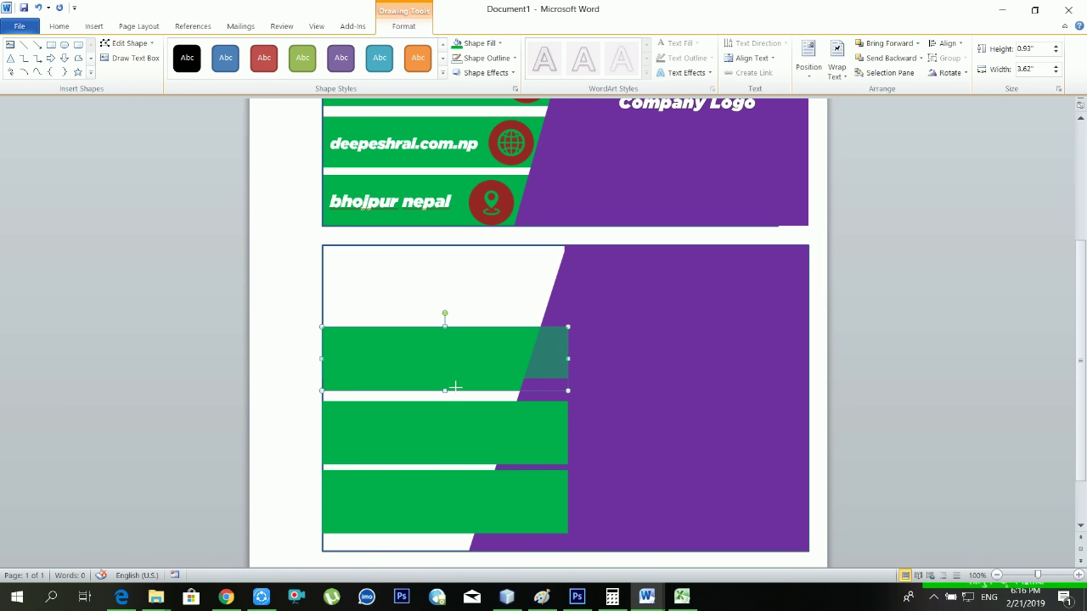
{"action": "left_click", "coordinate": [474, 437]}
Delete the extra green bars and copy the top bar down the card
{"action": "key", "text": "Delete"}
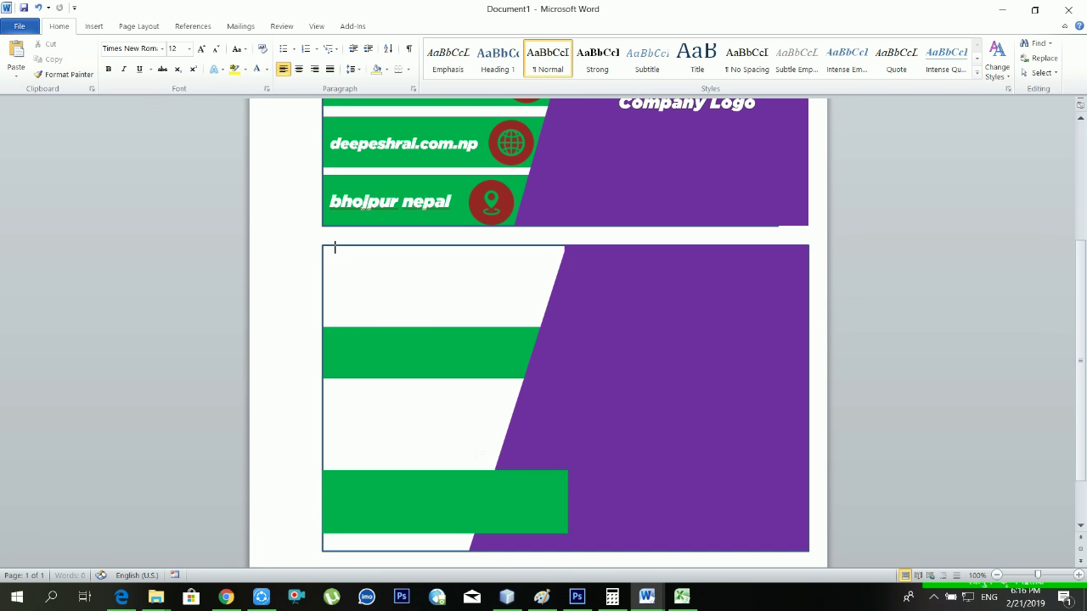
{"action": "left_click", "coordinate": [481, 500]}
{"action": "key", "text": "Delete"}
{"action": "left_click", "coordinate": [462, 360]}
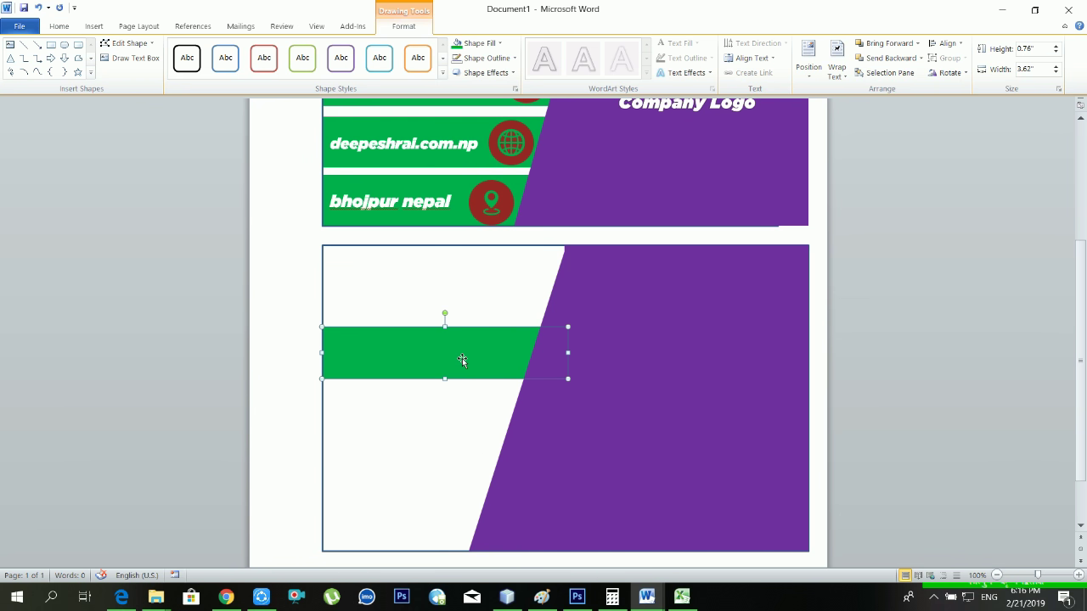
{"action": "mouse_move", "coordinate": [465, 363]}
{"action": "left_mouse_down"}
{"action": "mouse_move", "coordinate": [459, 536]}
{"action": "mouse_move", "coordinate": [466, 531]}
{"action": "left_mouse_up"}
Send the selected green bars behind the purple panel
{"action": "left_click", "coordinate": [478, 474], "text": "shift"}
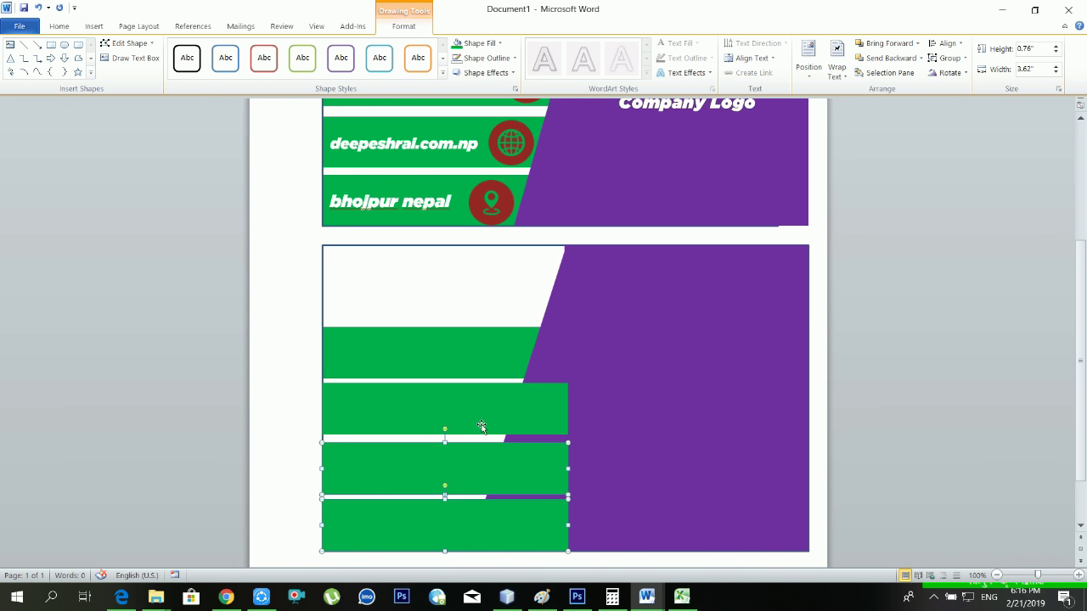
{"action": "left_click", "coordinate": [477, 407], "text": "shift"}
{"action": "right_click", "coordinate": [477, 408]}
{"action": "mouse_move", "coordinate": [520, 313]}
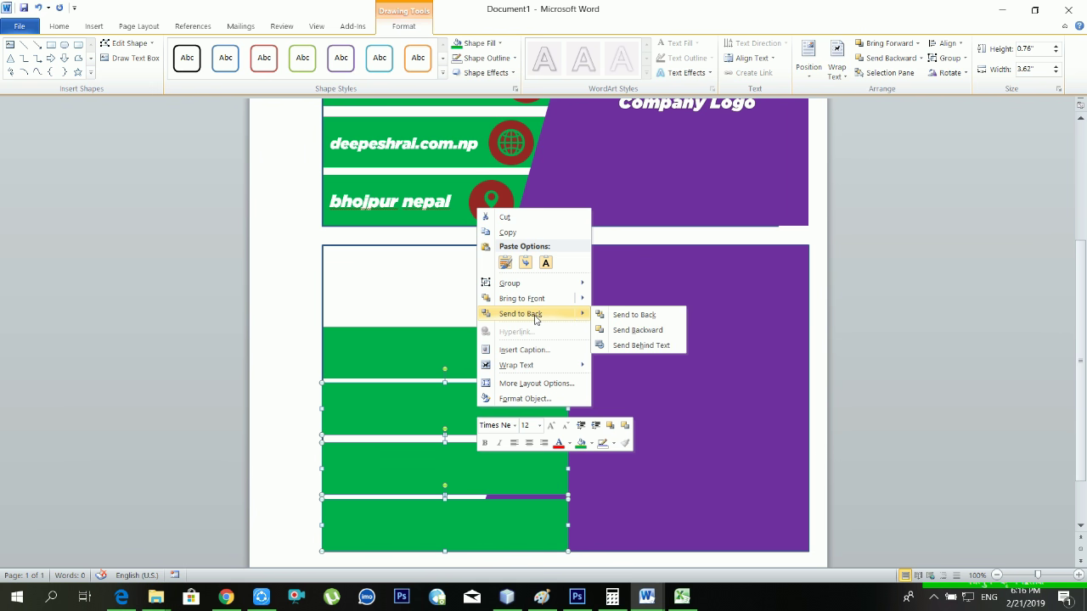
{"action": "left_click", "coordinate": [625, 314]}
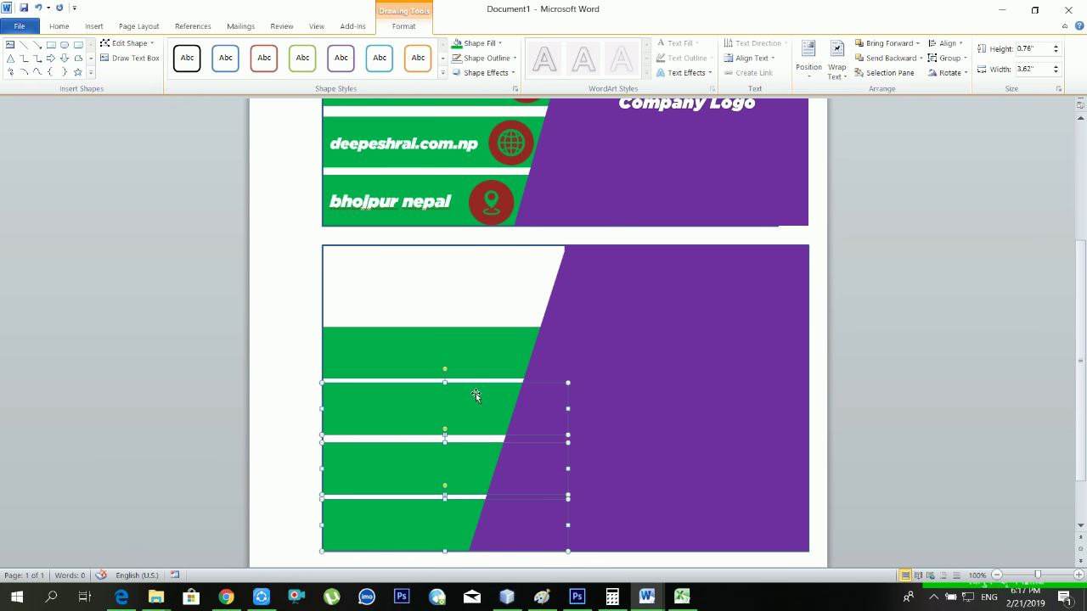
Nudge the four green bars upward so thin, even white gaps separate them
{"action": "left_click", "coordinate": [461, 363]}
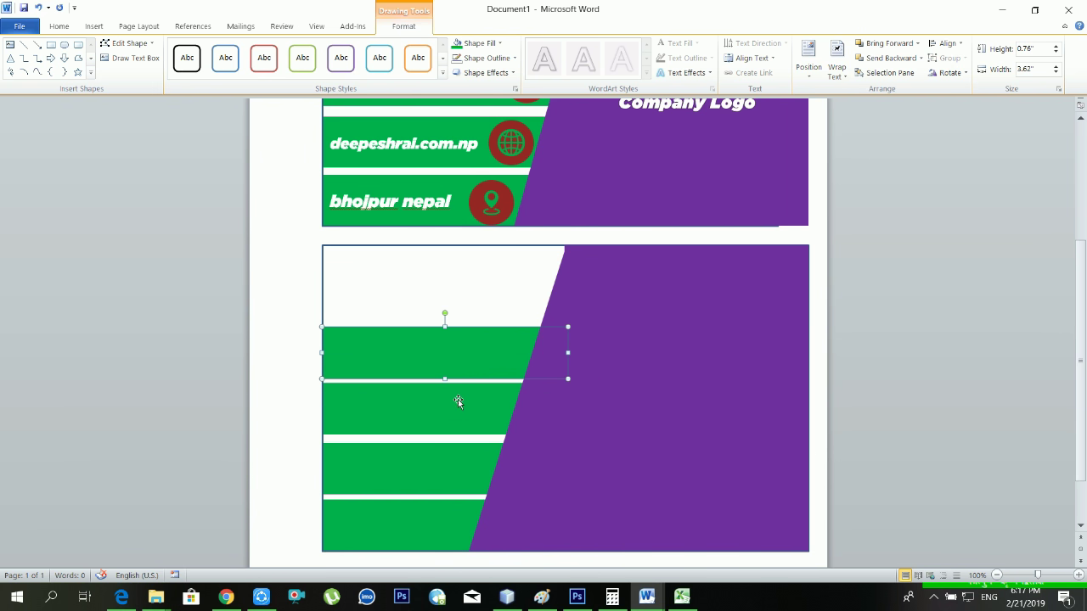
{"action": "left_click", "coordinate": [458, 399]}
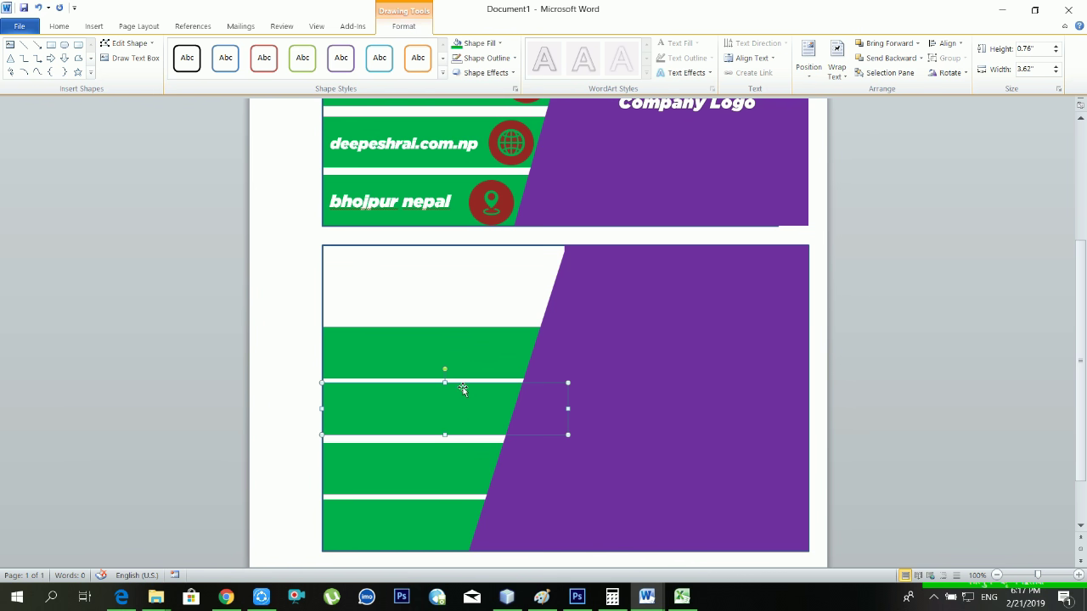
{"action": "key", "text": "Up"}
{"action": "key", "text": "Up"}
{"action": "key", "text": "Up"}
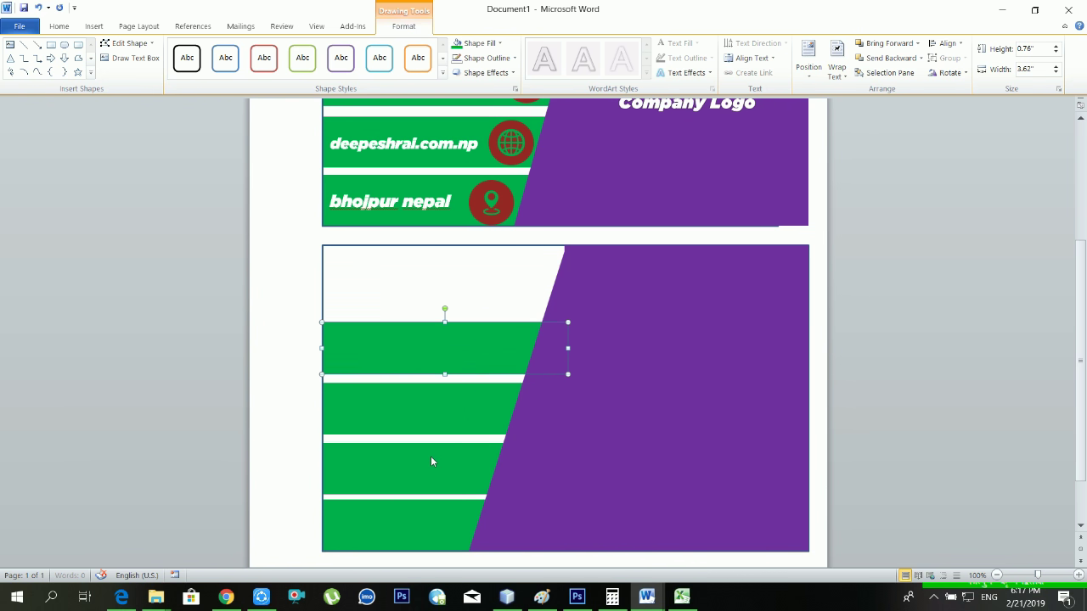
{"action": "key", "text": "Up"}
{"action": "key", "text": "Up"}
{"action": "left_click", "coordinate": [430, 462]}
{"action": "key", "text": "Up"}
{"action": "key", "text": "Up"}
{"action": "key", "text": "Up"}
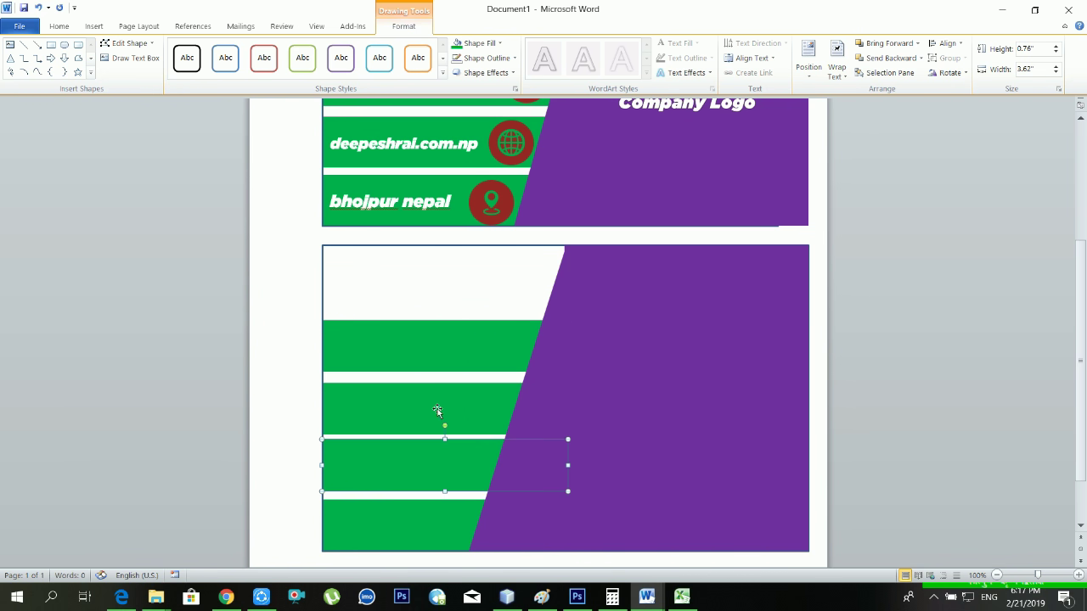
{"action": "left_click", "coordinate": [437, 412]}
{"action": "key", "text": "Up"}
{"action": "key", "text": "Up"}
{"action": "key", "text": "Up"}
{"action": "key", "text": "Up"}
{"action": "left_click", "coordinate": [456, 365]}
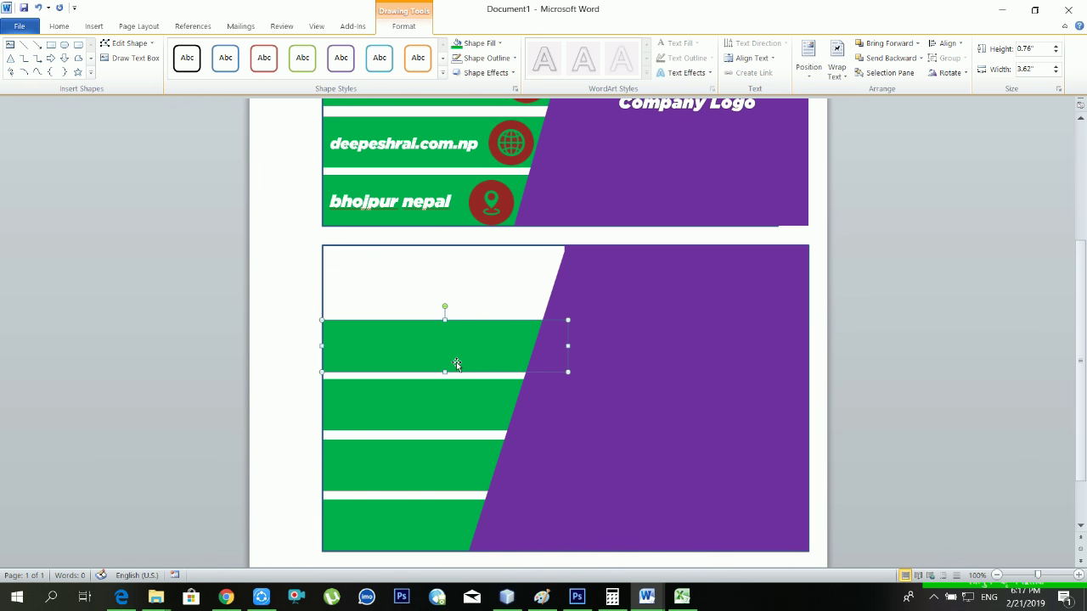
{"action": "key", "text": "Up"}
{"action": "key", "text": "Up"}
{"action": "key", "text": "Up"}
{"action": "left_click", "coordinate": [671, 362]}
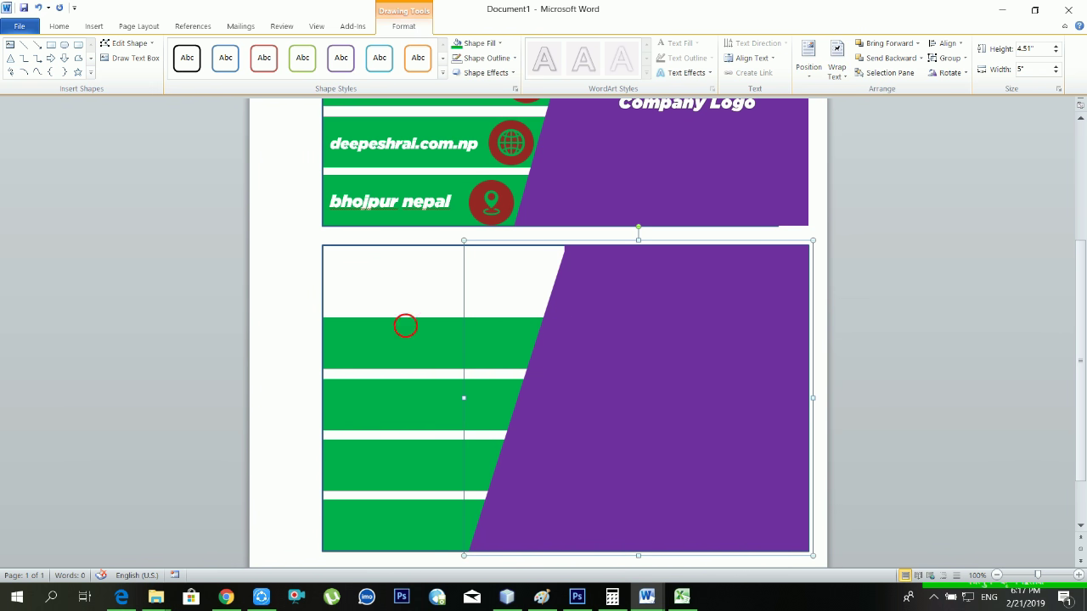
{"action": "left_click", "coordinate": [405, 326]}
{"action": "left_click", "coordinate": [443, 319]}
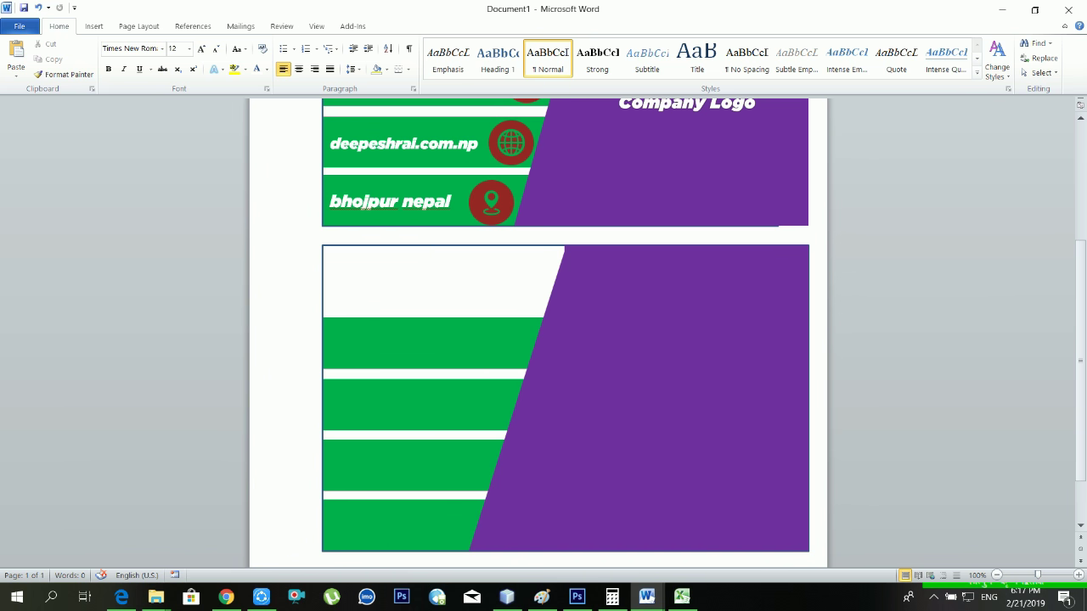
{"action": "left_click", "coordinate": [512, 214]}
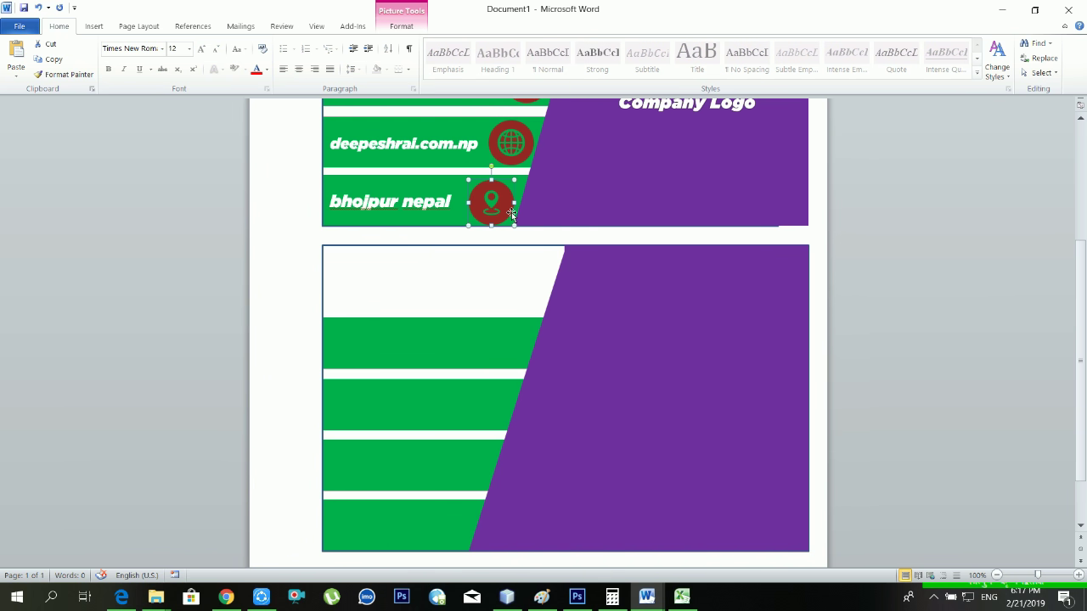
Copy the red phone, email, globe and location pin icons onto the lower card's four stripes
{"action": "scroll", "coordinate": [512, 214], "scroll_direction": "up", "scroll_amount": 1}
{"action": "scroll", "coordinate": [512, 214], "scroll_direction": "up", "scroll_amount": 3}
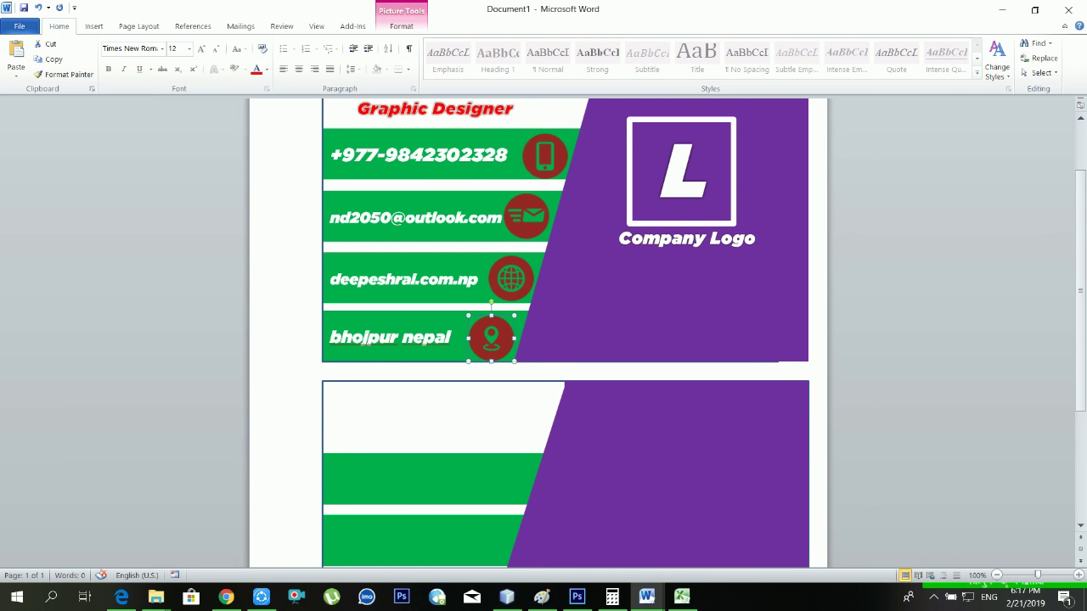
{"action": "scroll", "coordinate": [512, 214], "scroll_direction": "down", "scroll_amount": 1}
{"action": "left_click", "coordinate": [513, 214]}
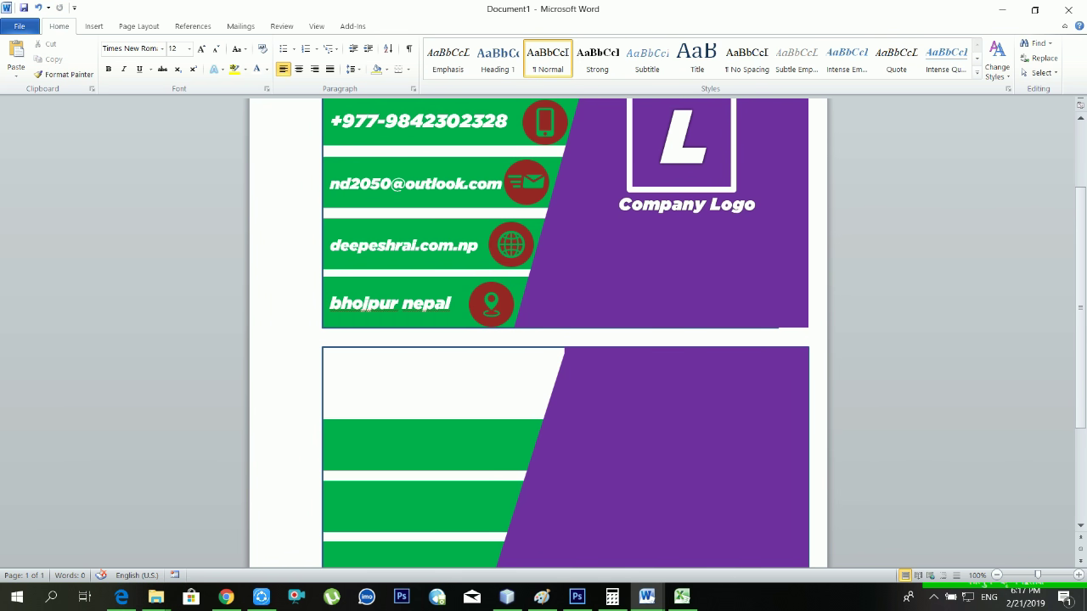
{"action": "left_click", "coordinate": [544, 125]}
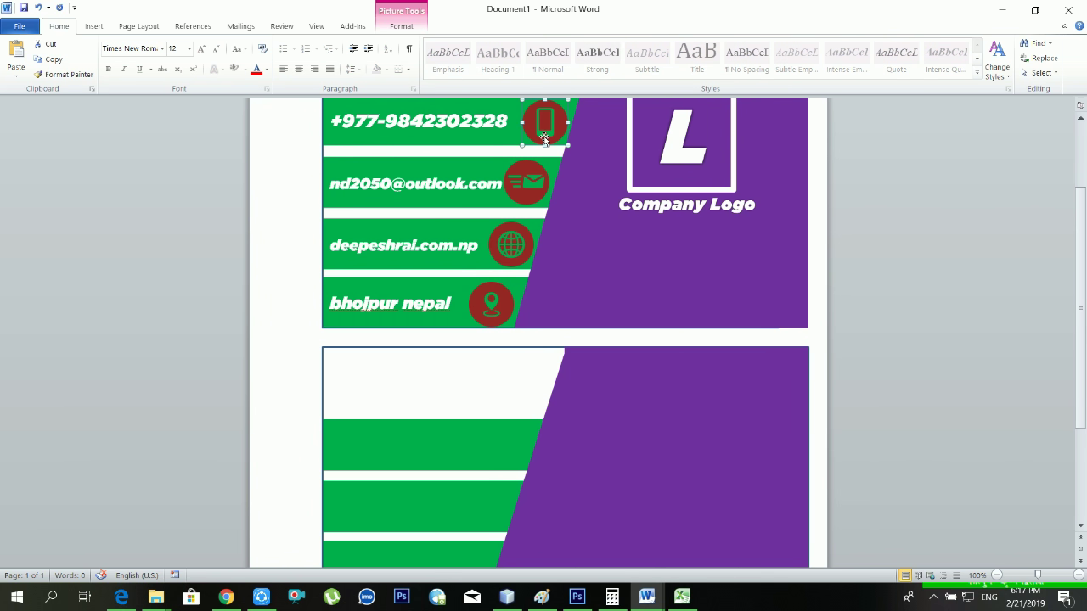
{"action": "left_click_drag", "start_coordinate": [540, 142], "coordinate": [496, 468]}
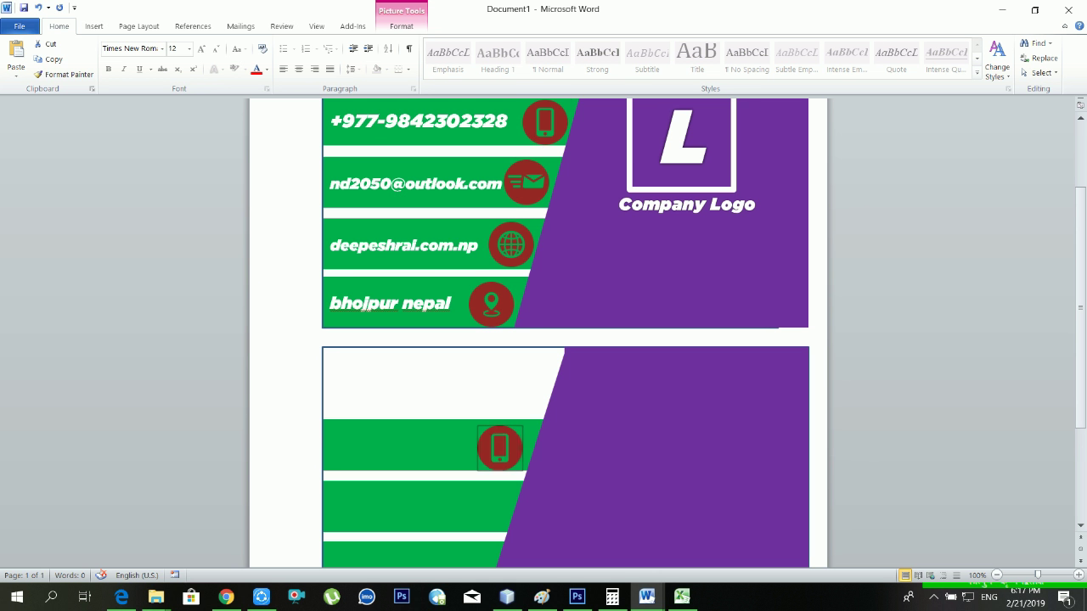
{"action": "left_click", "coordinate": [524, 198]}
{"action": "left_click_drag", "start_coordinate": [524, 198], "coordinate": [480, 528]}
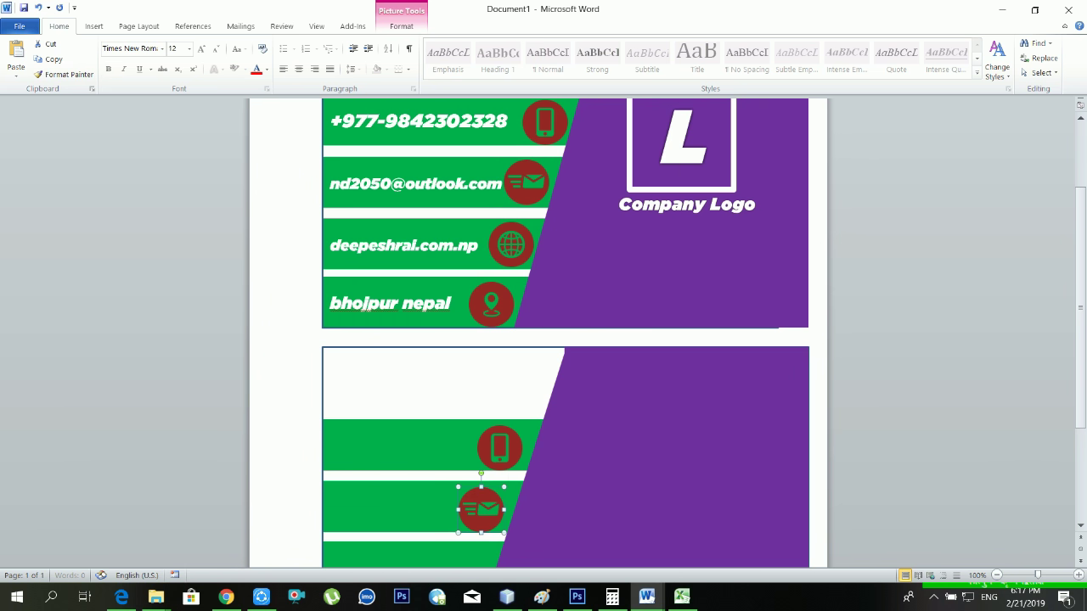
{"action": "scroll", "coordinate": [509, 476], "scroll_direction": "down", "scroll_amount": 3}
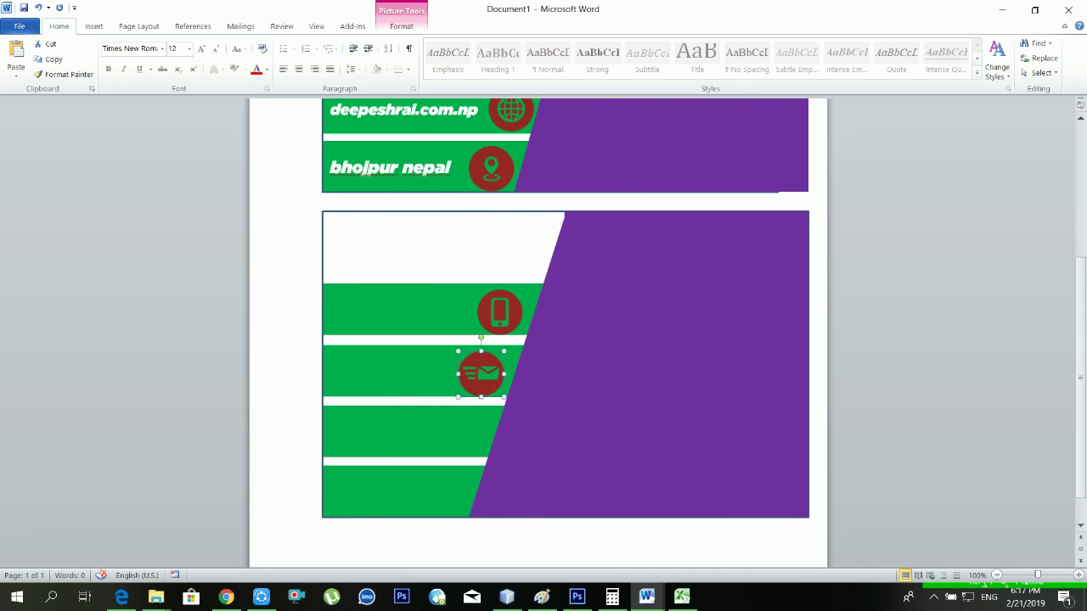
{"action": "left_click", "coordinate": [507, 129]}
{"action": "left_click_drag", "start_coordinate": [520, 134], "coordinate": [470, 448]}
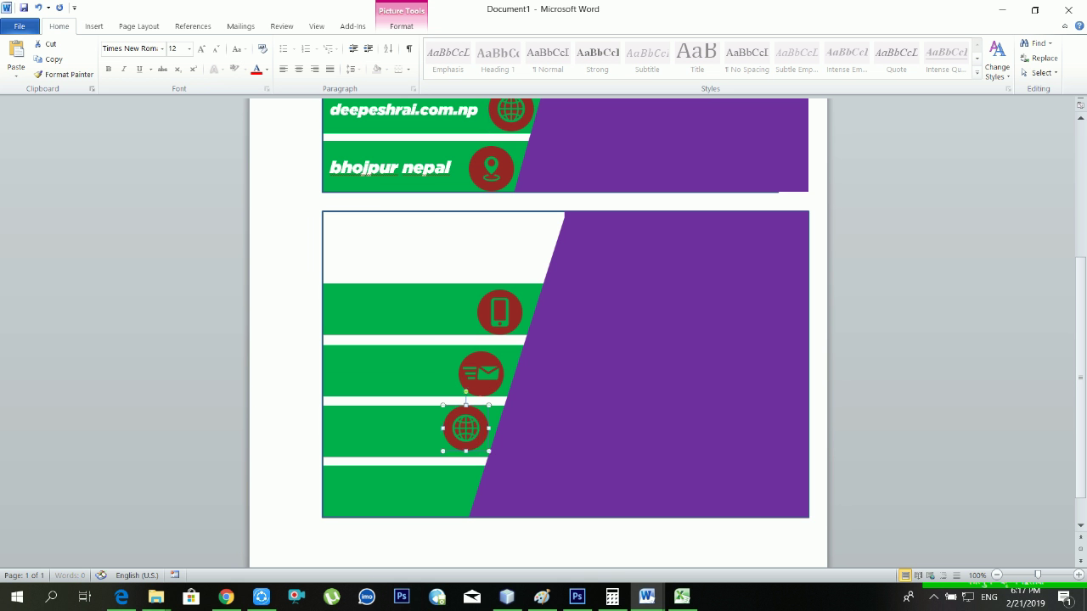
{"action": "left_click", "coordinate": [481, 175]}
{"action": "left_click_drag", "start_coordinate": [484, 186], "coordinate": [439, 509]}
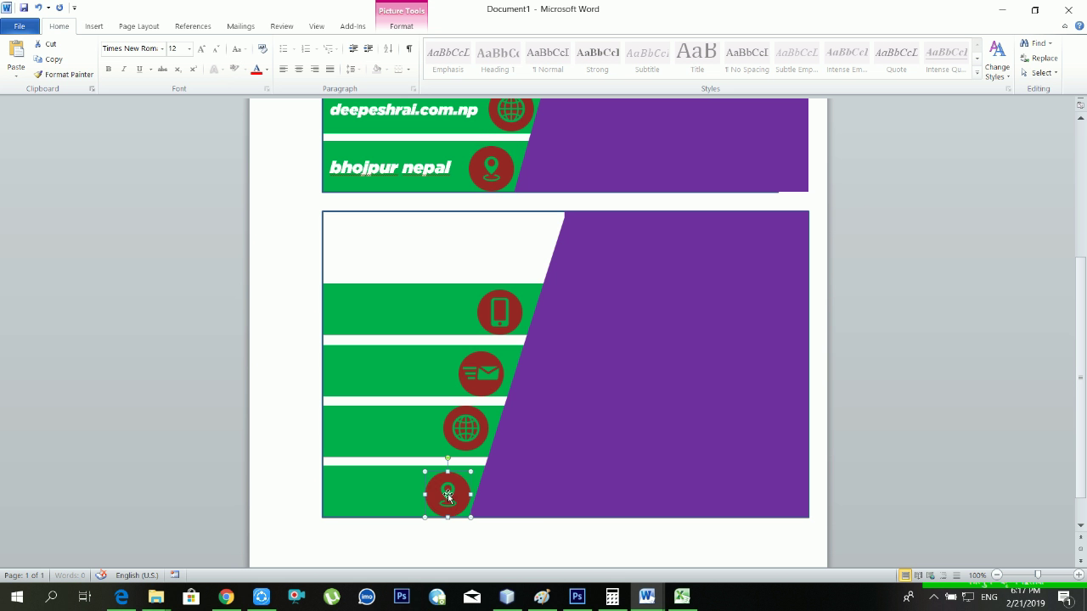
Nudge the globe, envelope and phone icons into neat alignment on their stripes
{"action": "left_click", "coordinate": [473, 454]}
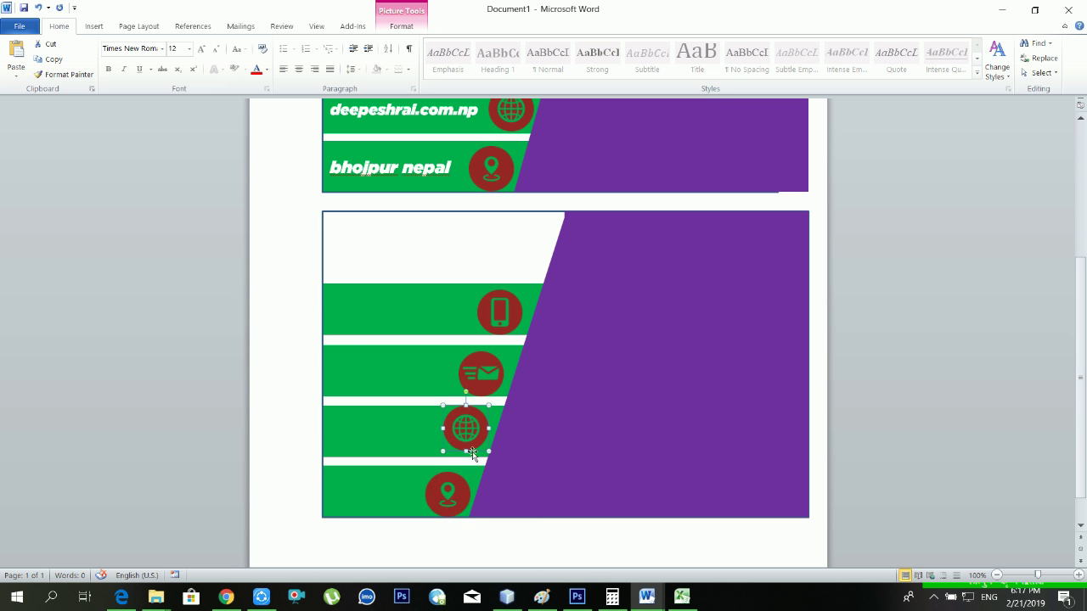
{"action": "key", "text": "Down"}
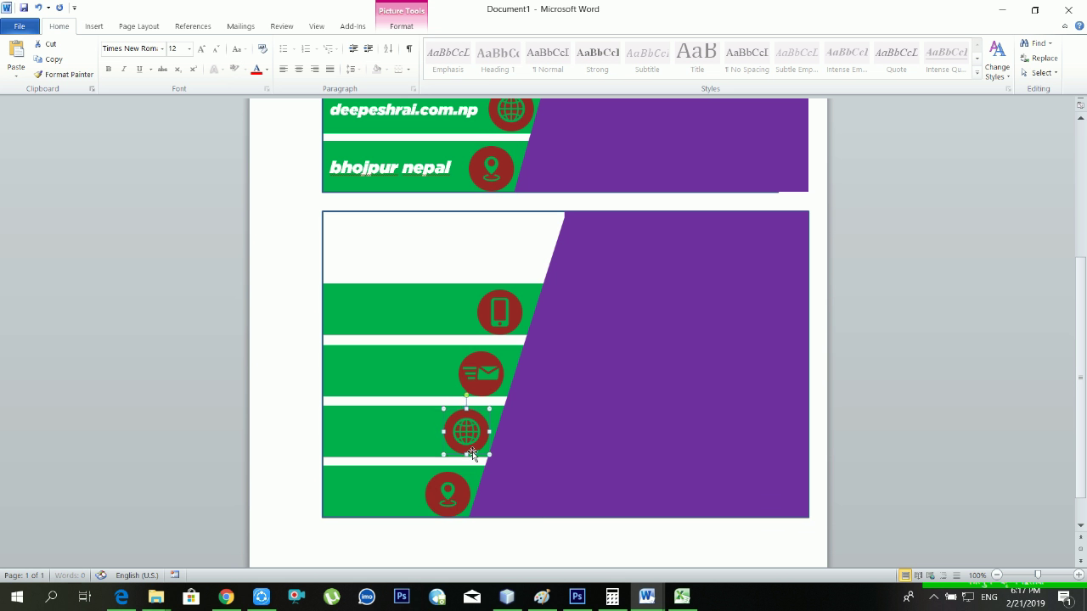
{"action": "left_click", "coordinate": [476, 394]}
{"action": "key", "text": "Right"}
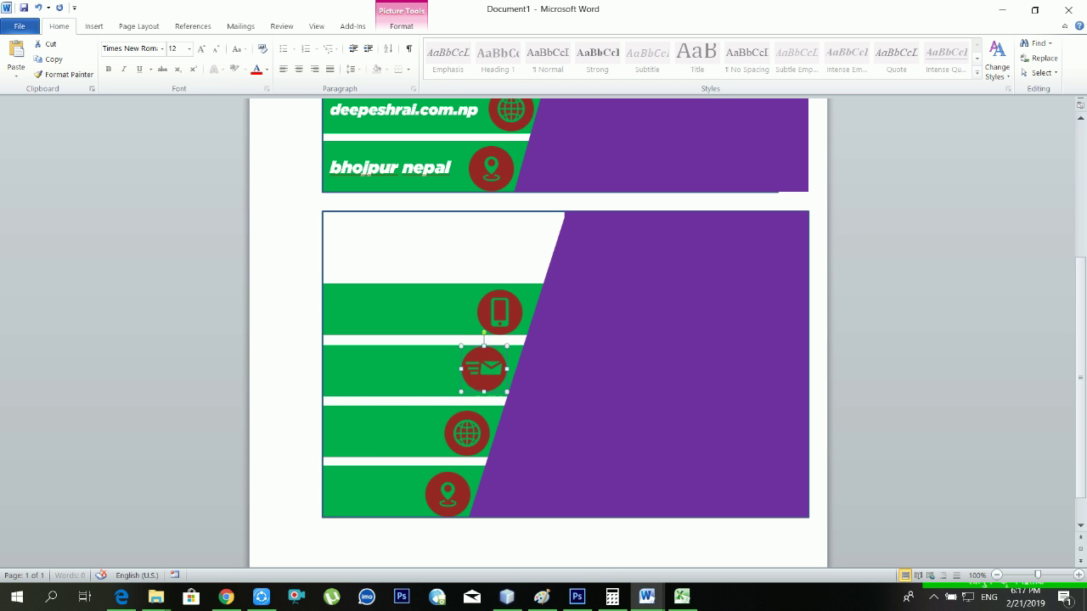
{"action": "left_click", "coordinate": [510, 321]}
{"action": "left_click_drag", "start_coordinate": [510, 321], "coordinate": [514, 320]}
{"action": "key", "text": "Up"}
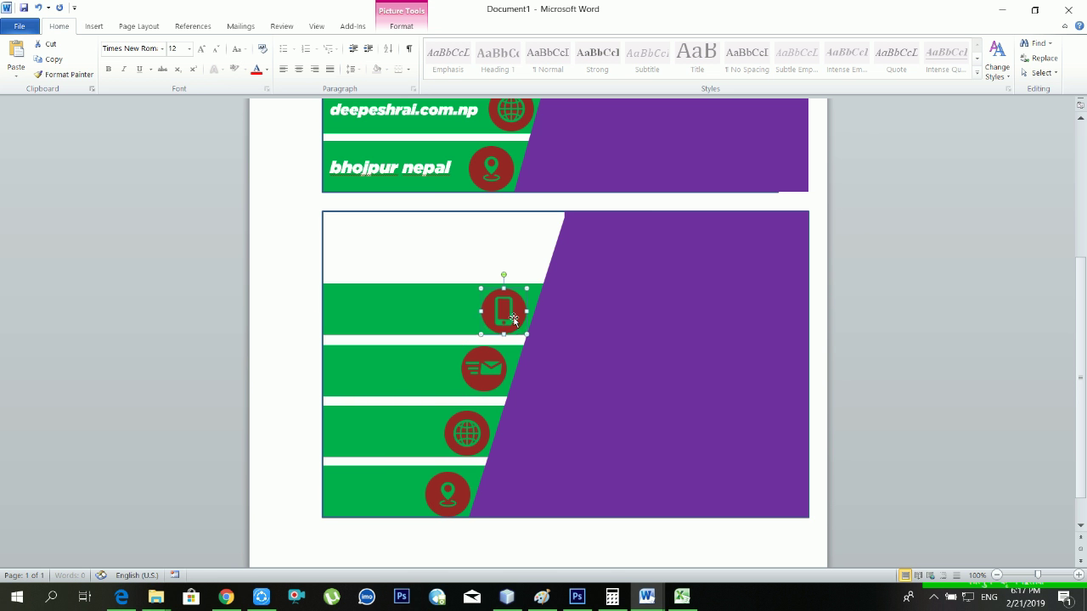
{"action": "key", "text": "Up"}
{"action": "key", "text": "Up"}
{"action": "key", "text": "Right"}
{"action": "key", "text": "Right"}
{"action": "key", "text": "Right"}
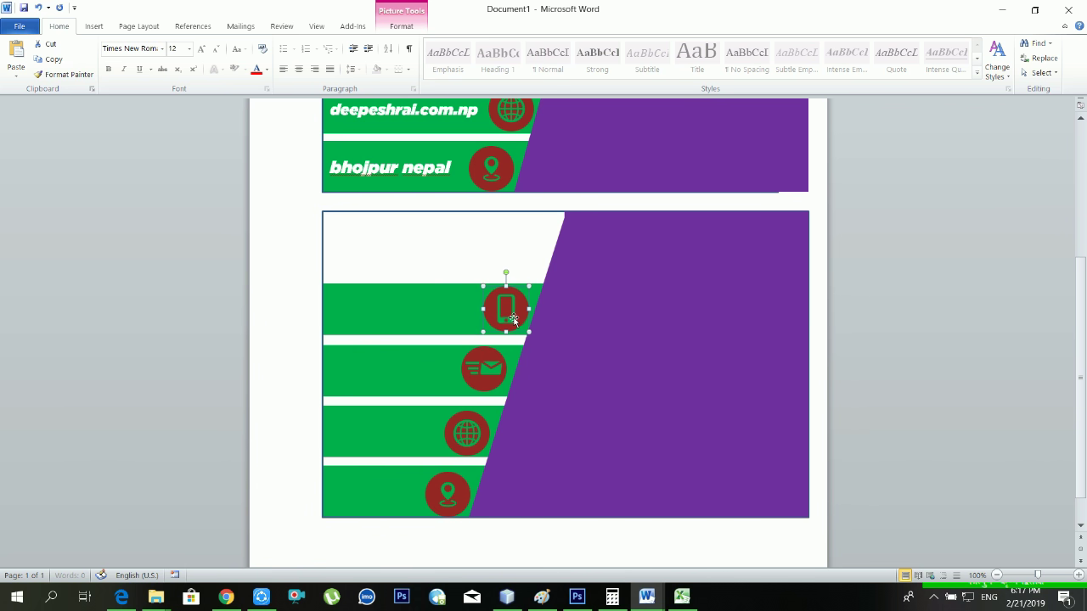
{"action": "key", "text": "Down"}
{"action": "scroll", "coordinate": [419, 394], "scroll_direction": "up", "scroll_amount": 2}
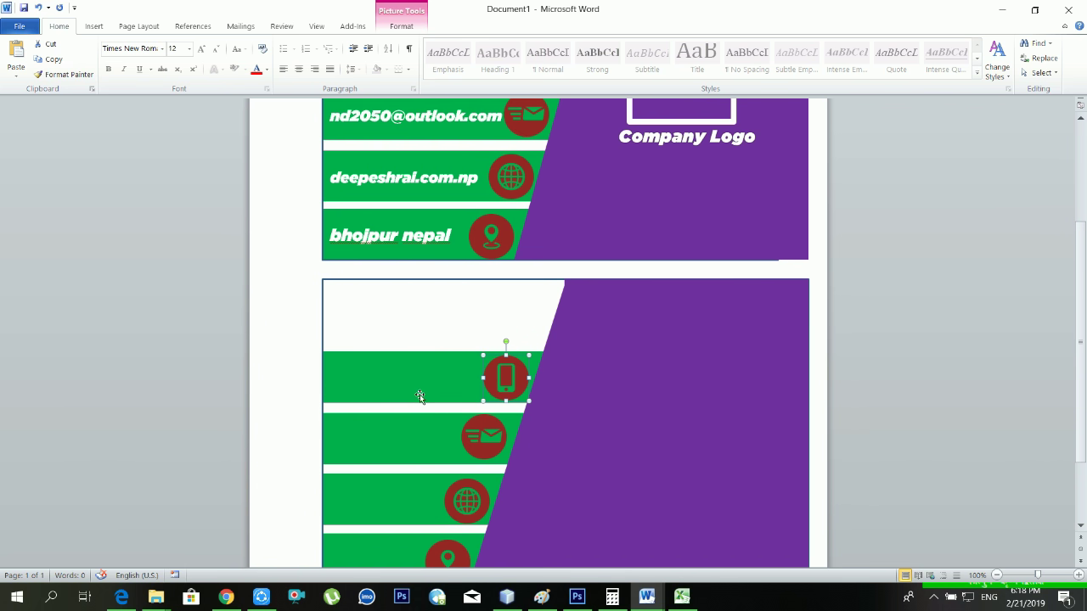
{"action": "scroll", "coordinate": [423, 418], "scroll_direction": "up", "scroll_amount": 3}
{"action": "scroll", "coordinate": [423, 418], "scroll_direction": "down", "scroll_amount": 1}
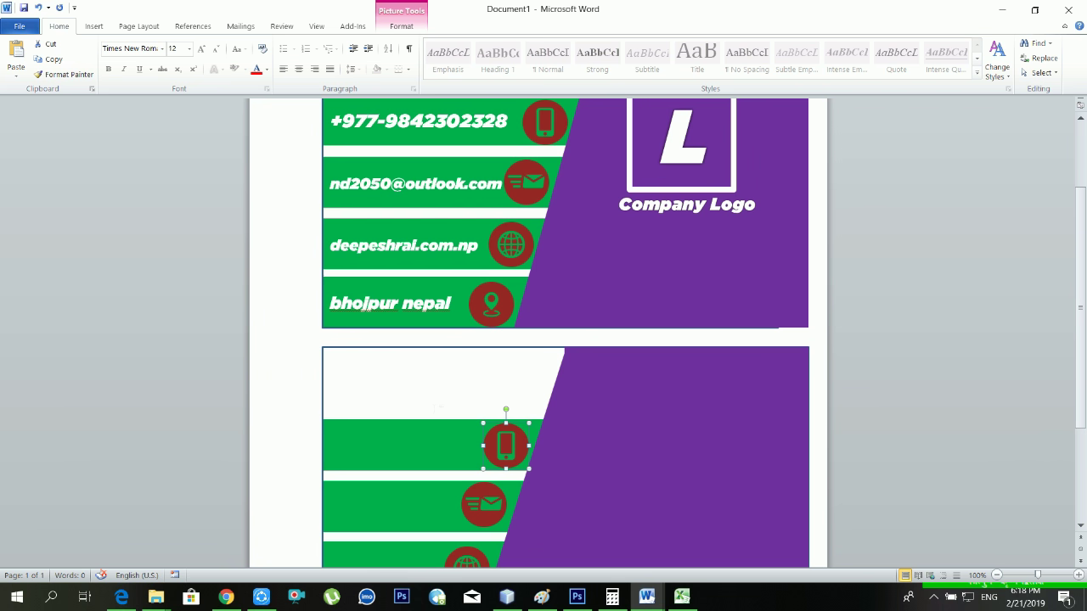
Enter the phone number on the top stripe, left-aligned in enlarged Gotham Ultra
{"action": "left_click", "coordinate": [412, 452]}
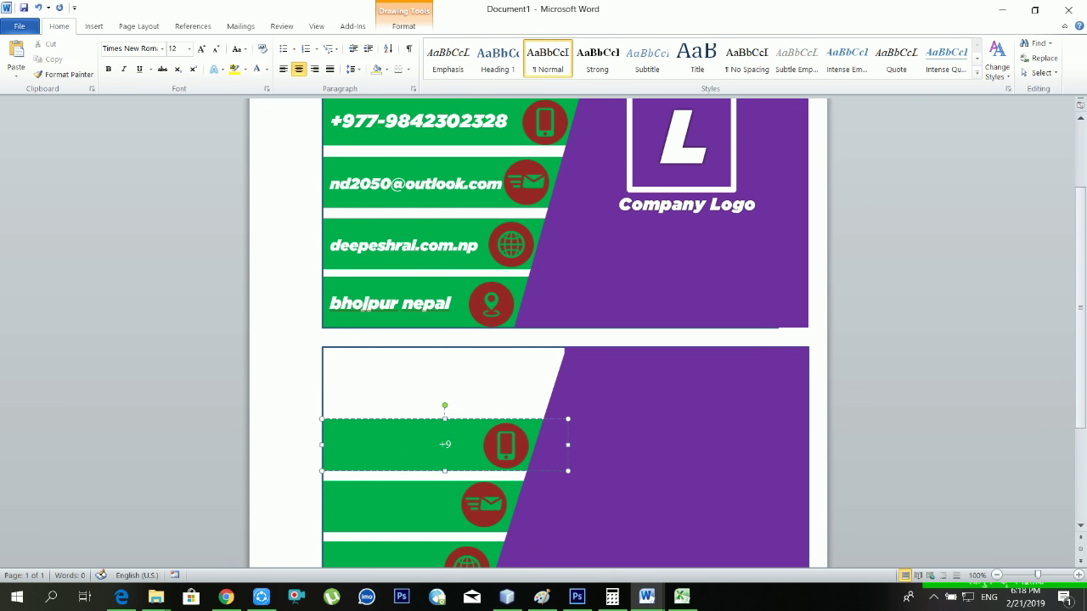
{"action": "key", "text": "ctrl+a"}
{"action": "key", "text": "ctrl+l"}
{"action": "left_click", "coordinate": [134, 48]}
{"action": "type", "text": "G"}
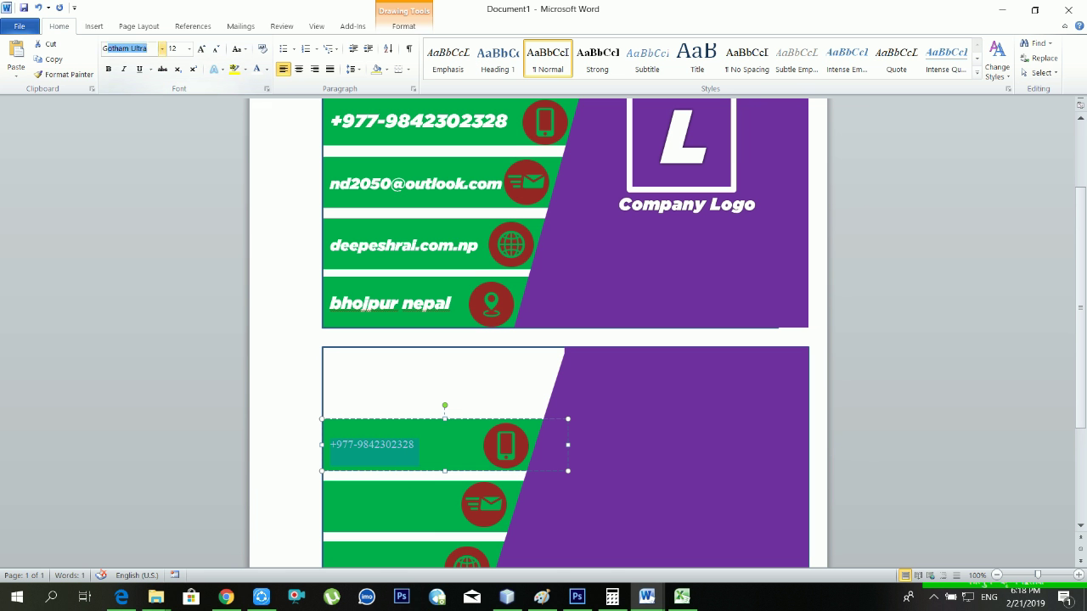
{"action": "key", "text": "Return"}
{"action": "key", "text": "ctrl+shift+period"}
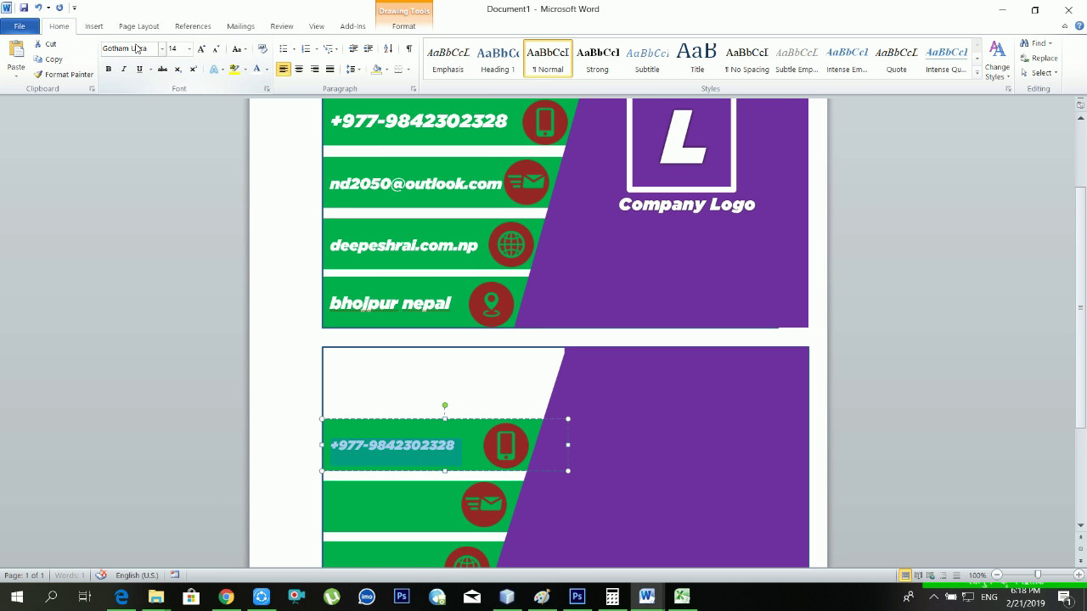
{"action": "key", "text": "ctrl+shift+period"}
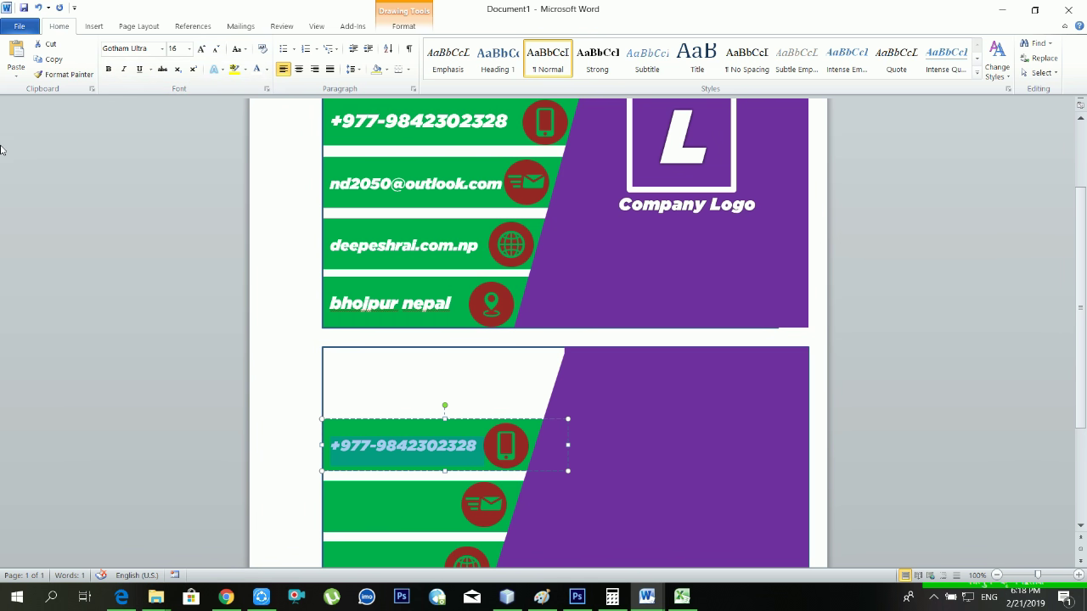
Enter the email address on the second stripe, left-aligned in Gotham Ultra
{"action": "left_click", "coordinate": [360, 507]}
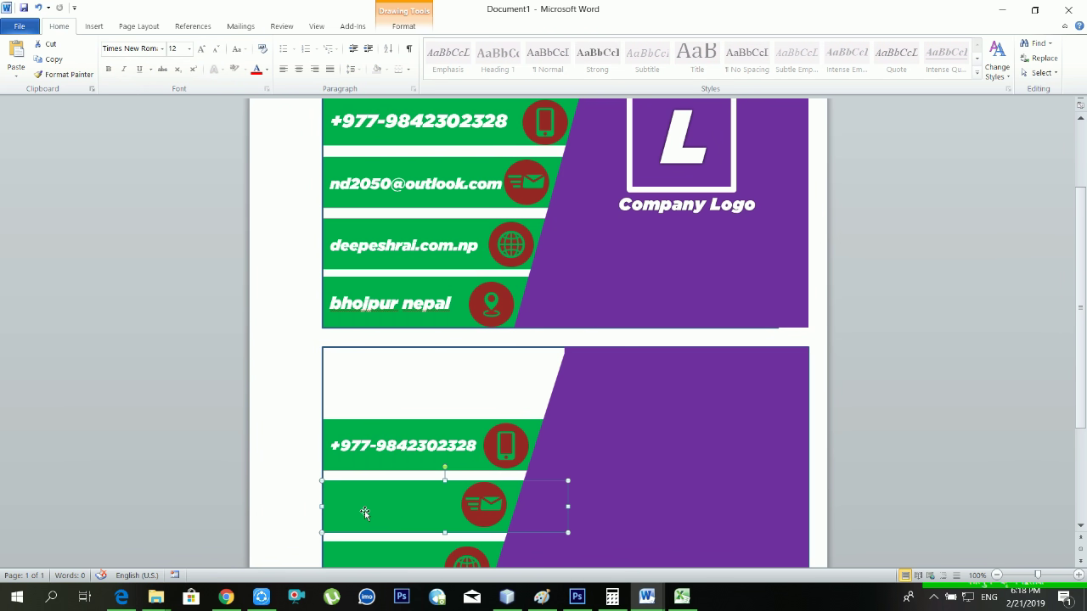
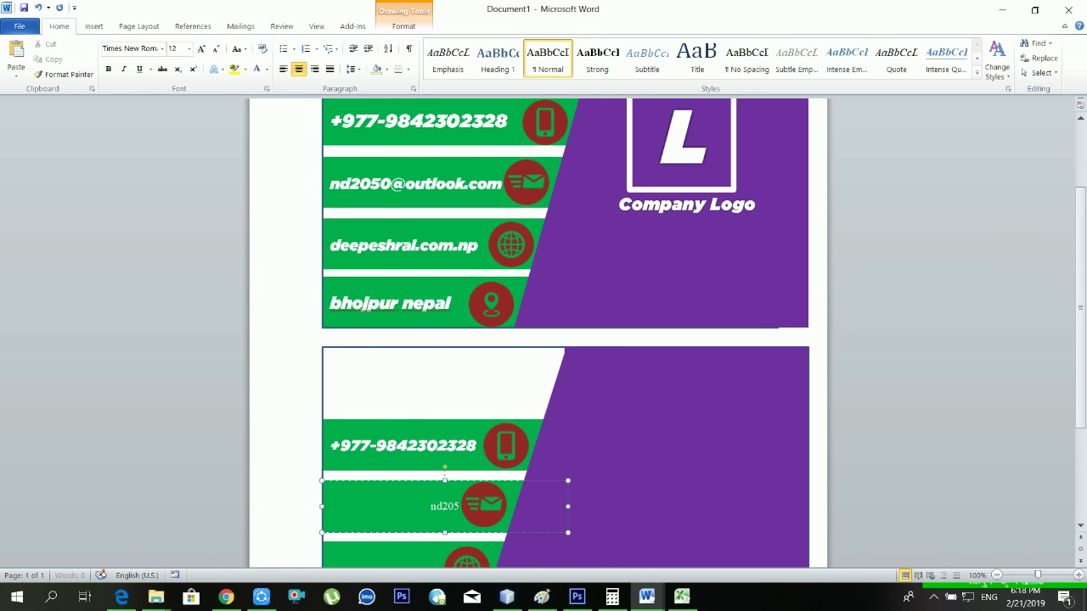
{"action": "key", "text": "ctrl+a"}
{"action": "key", "text": "ctrl+l"}
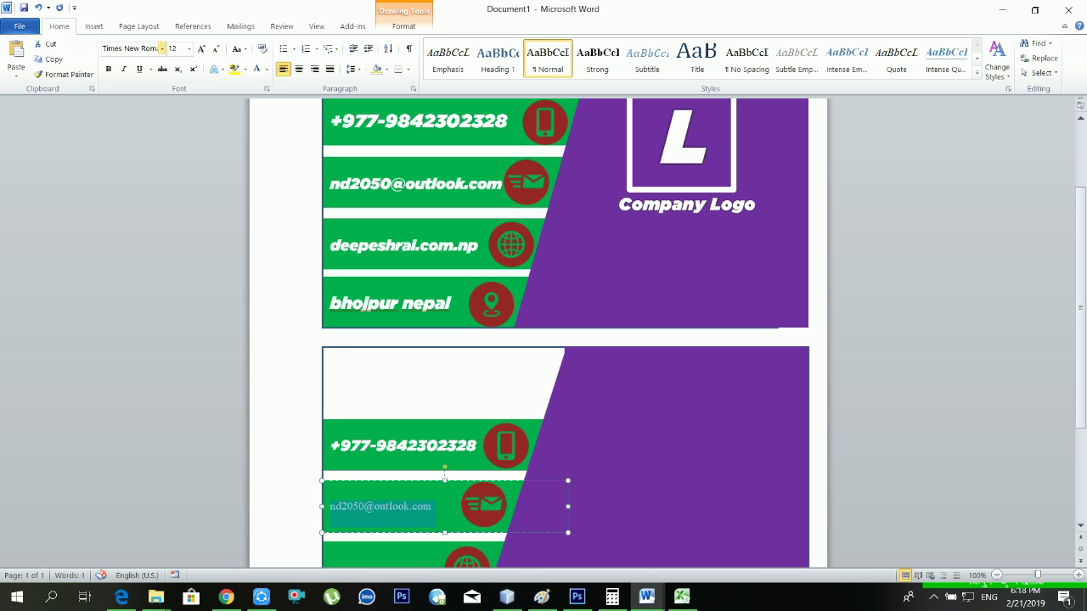
{"action": "left_click", "coordinate": [132, 48]}
{"action": "type", "text": "Gotham Ultra"}
{"action": "key", "text": "Return"}
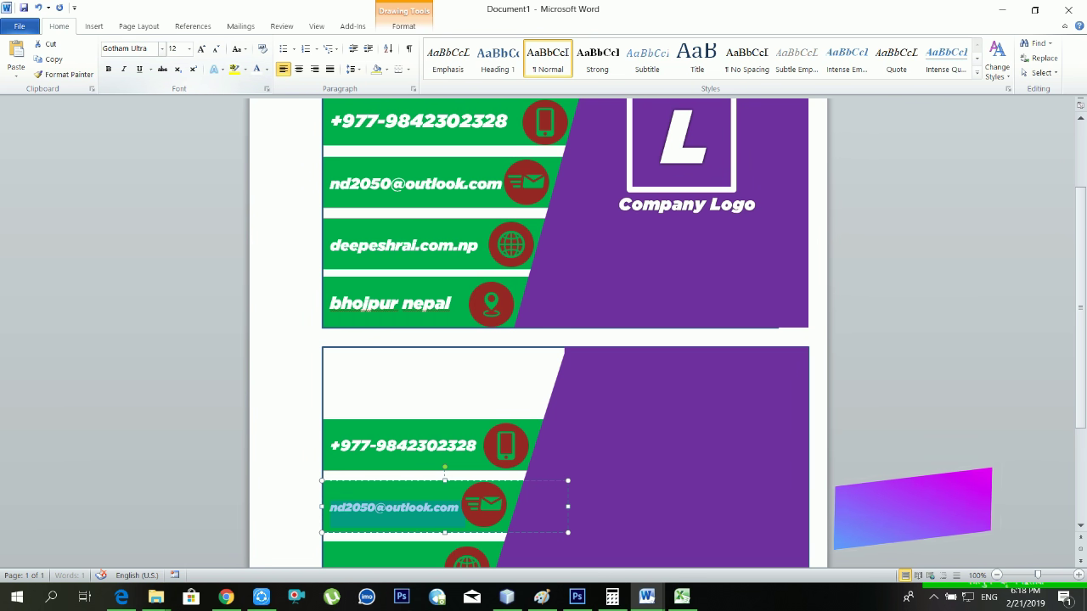
{"action": "left_click", "coordinate": [138, 26]}
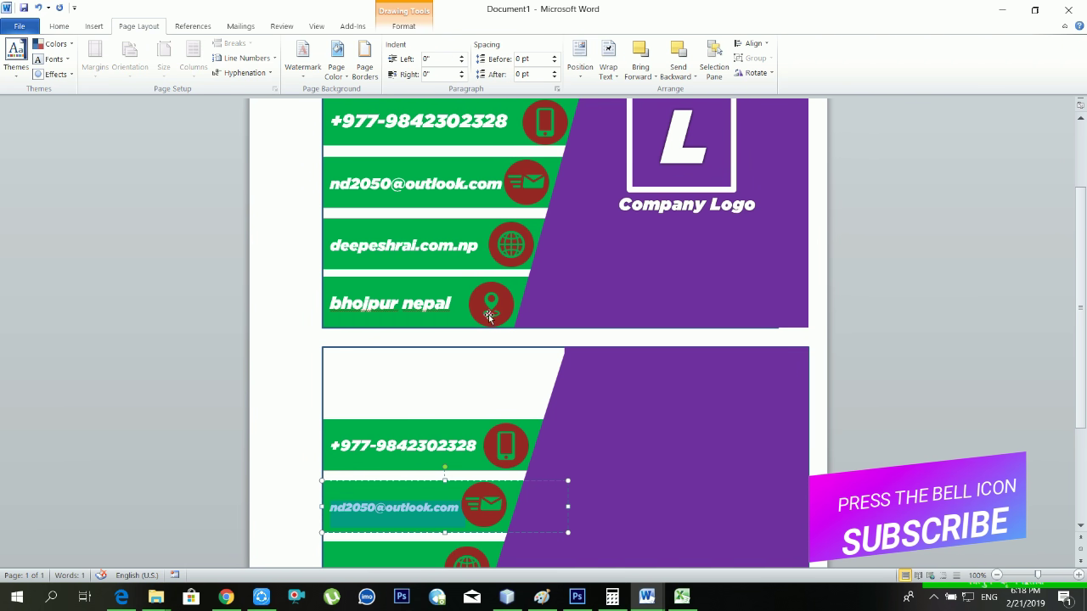
{"action": "scroll", "coordinate": [410, 424], "scroll_direction": "down", "scroll_amount": 3}
{"action": "left_click", "coordinate": [411, 469]}
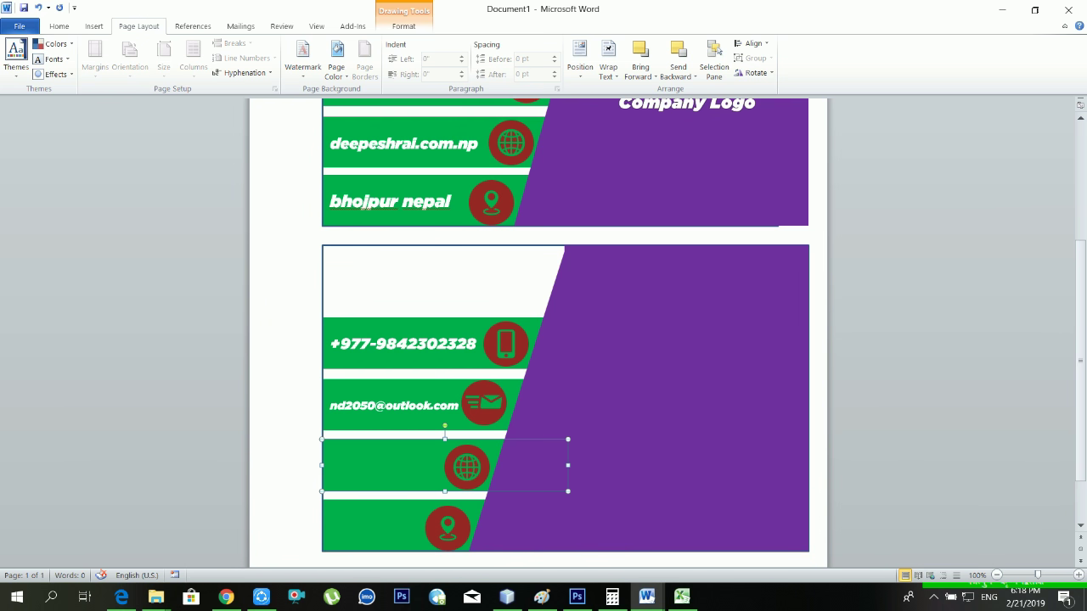
Type the website address on the third stripe and set it in Gotham Ultra
{"action": "left_click", "coordinate": [405, 466]}
{"action": "type", "text": "de"}
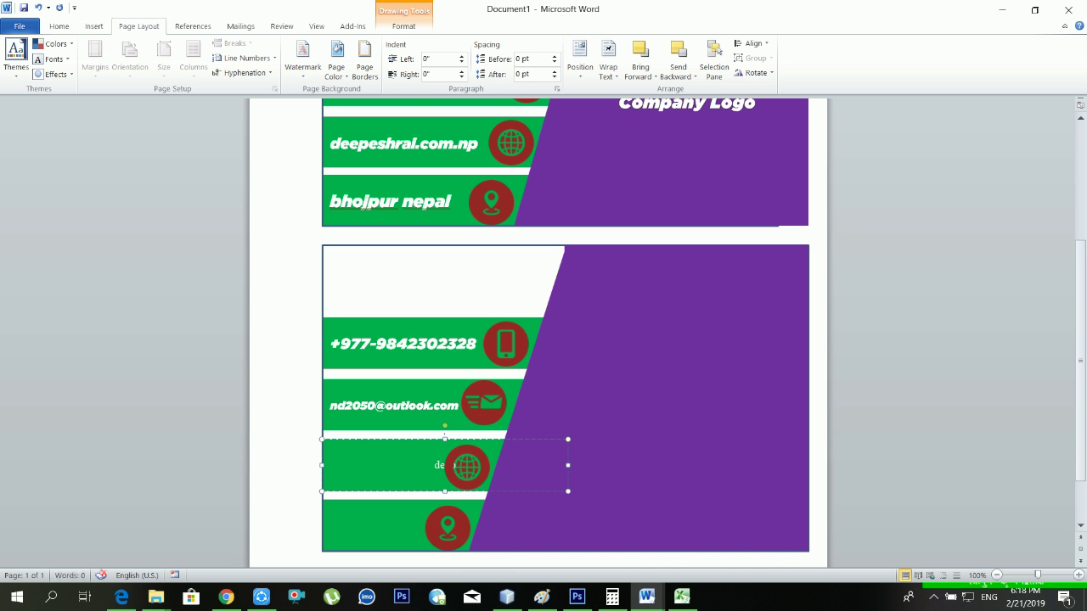
{"action": "type", "text": "epeshrai.com.np"}
{"action": "key", "text": "ctrl+a"}
{"action": "left_click", "coordinate": [63, 28]}
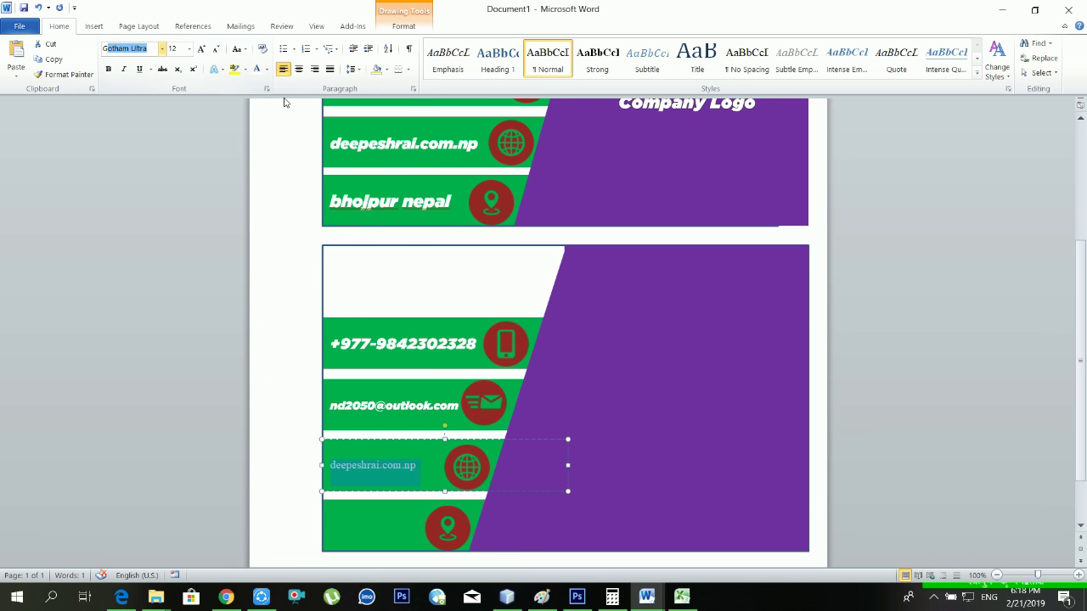
{"action": "key", "text": "Return"}
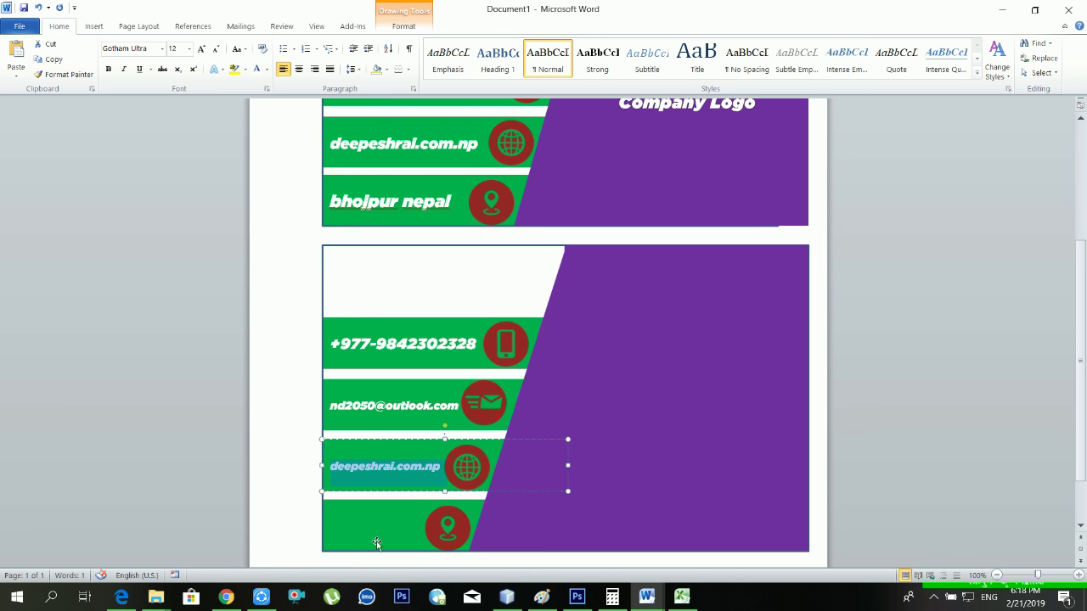
Type the location on the bottom stripe in Gotham Ultra, then deselect it
{"action": "left_click", "coordinate": [378, 542]}
{"action": "left_click", "coordinate": [381, 542]}
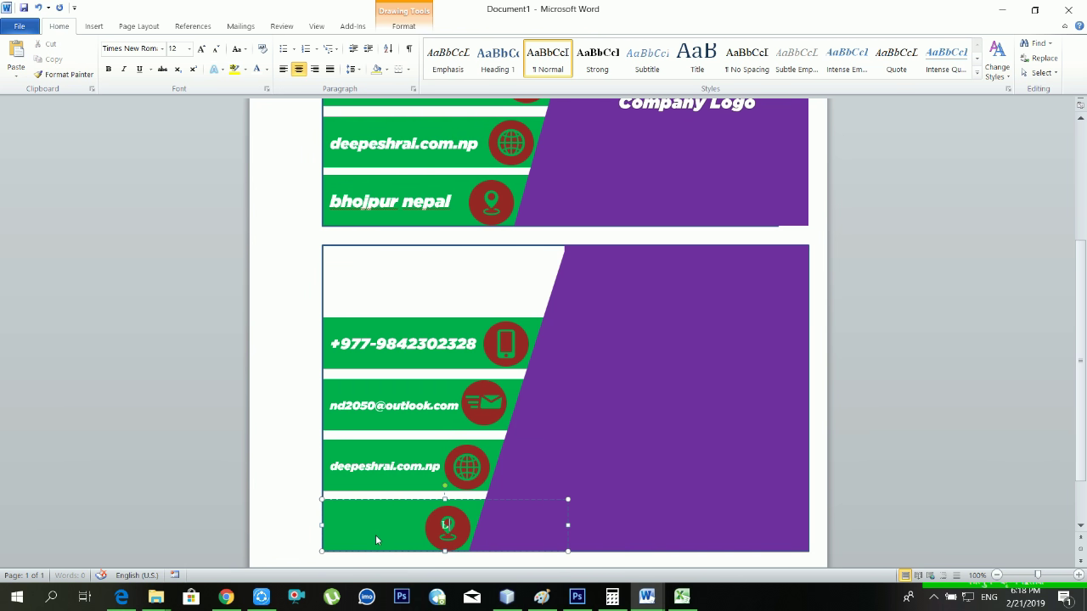
{"action": "type", "text": "B"}
{"action": "type", "text": "u"}
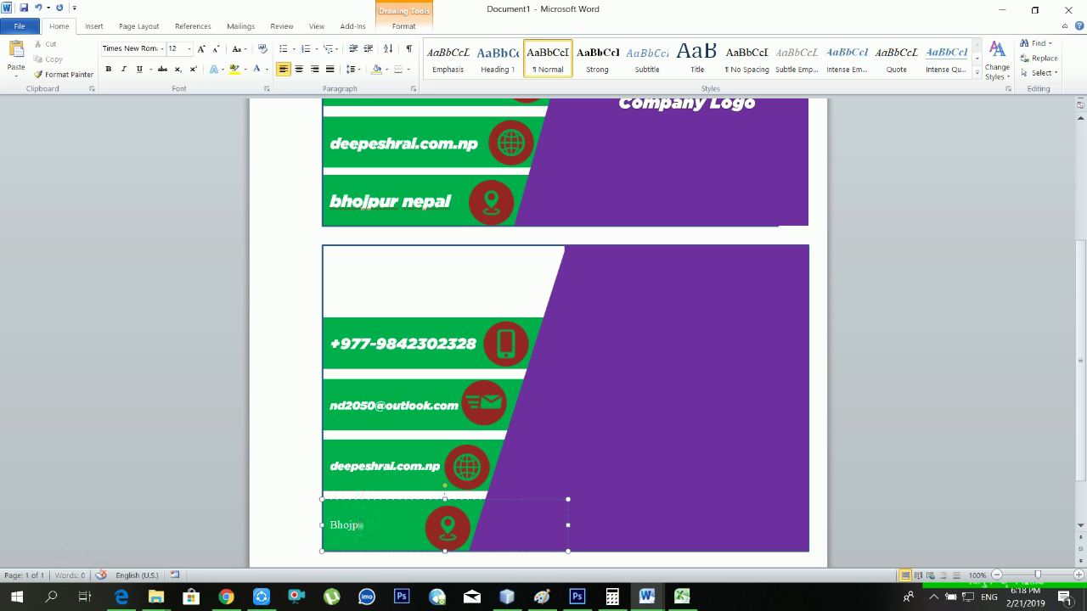
{"action": "type", "text": "a"}
{"action": "type", "text": "l"}
{"action": "key", "text": "ctrl+a"}
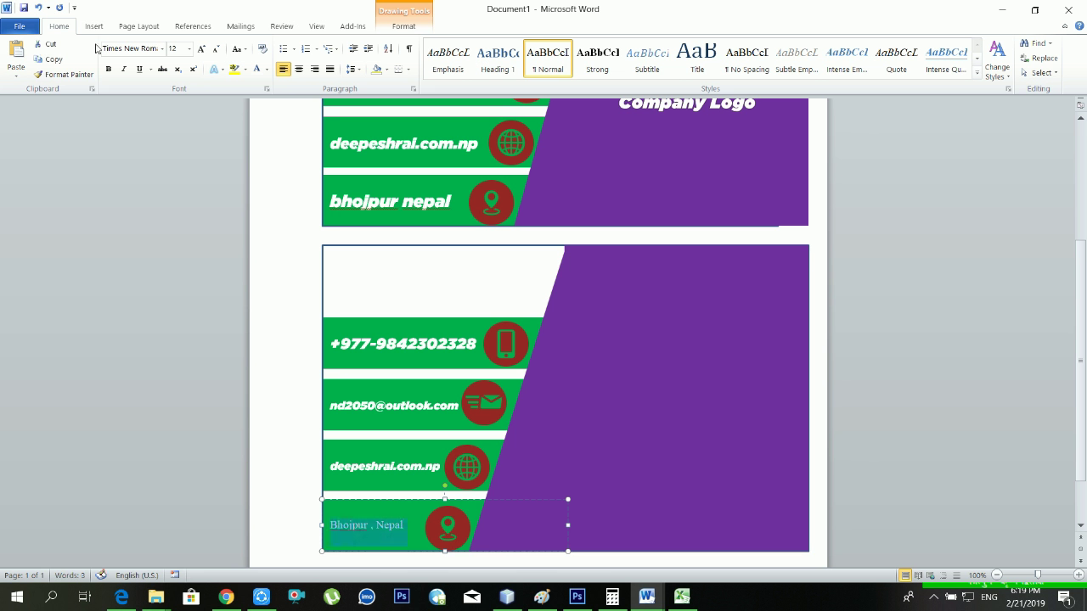
{"action": "left_click", "coordinate": [127, 48]}
{"action": "type", "text": "Gotham Ultra"}
{"action": "key", "text": "Return"}
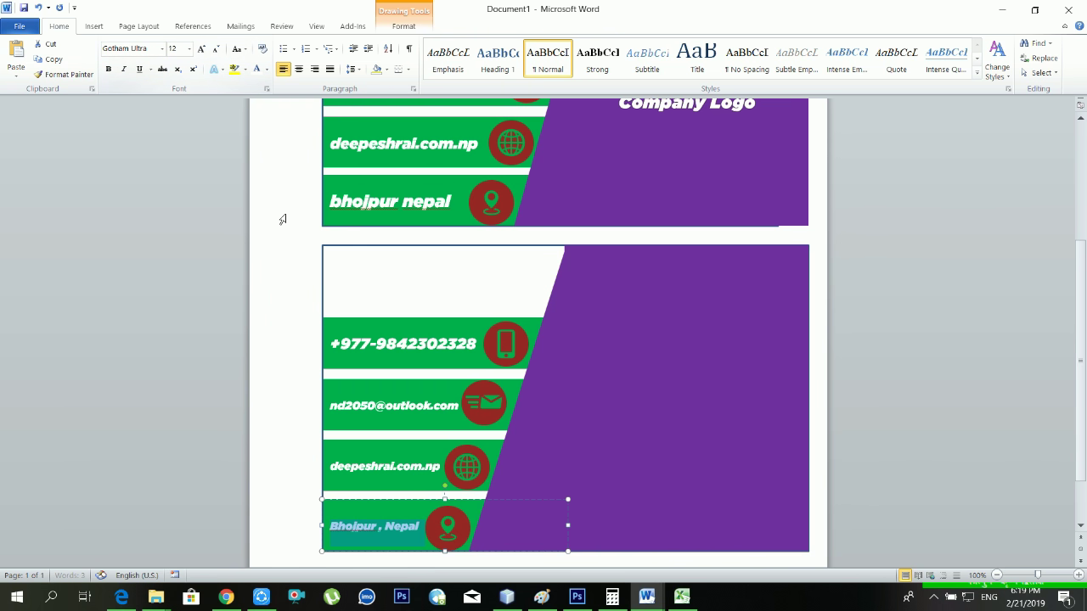
{"action": "left_click", "coordinate": [397, 247]}
{"action": "scroll", "coordinate": [488, 296], "scroll_direction": "down", "scroll_amount": 1}
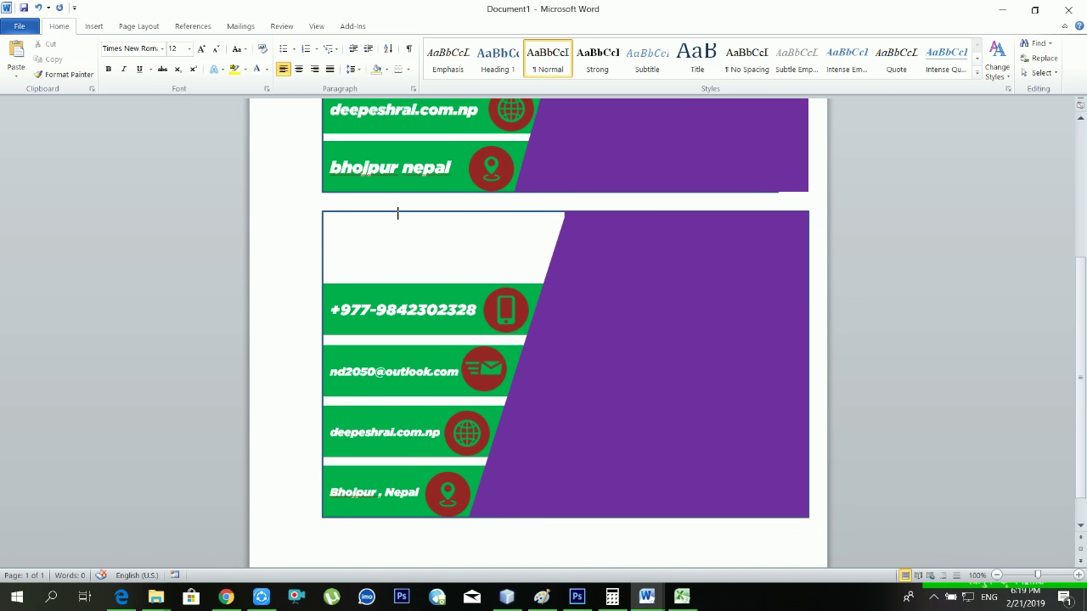
Insert plain black WordArt and replace its placeholder with the cardholder's name
{"action": "left_click", "coordinate": [93, 26]}
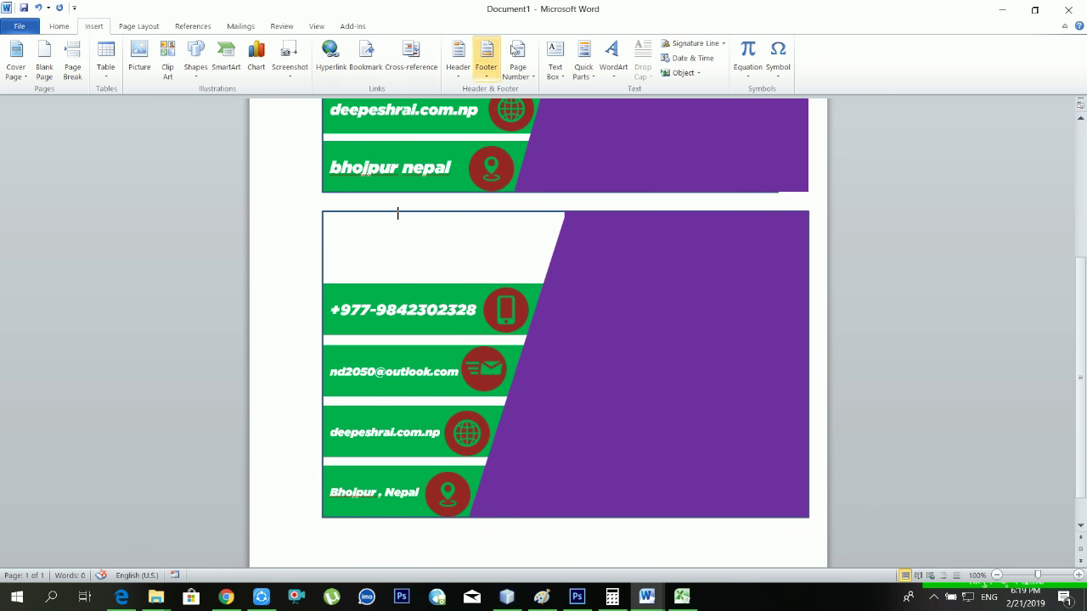
{"action": "left_click", "coordinate": [609, 51]}
{"action": "left_click", "coordinate": [693, 217]}
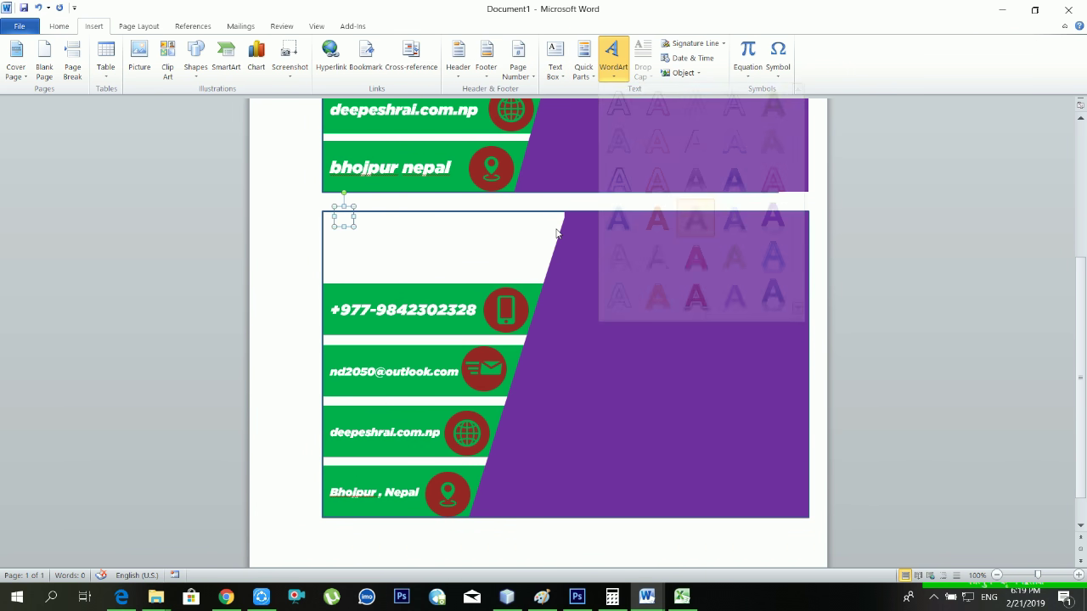
{"action": "left_click", "coordinate": [488, 238]}
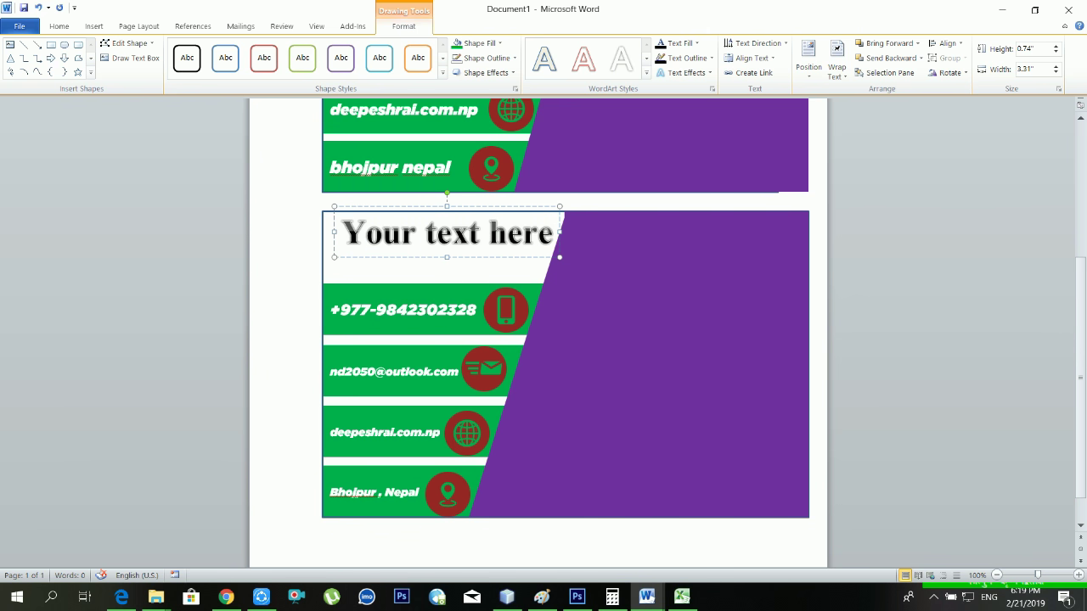
{"action": "key", "text": "ctrl+a"}
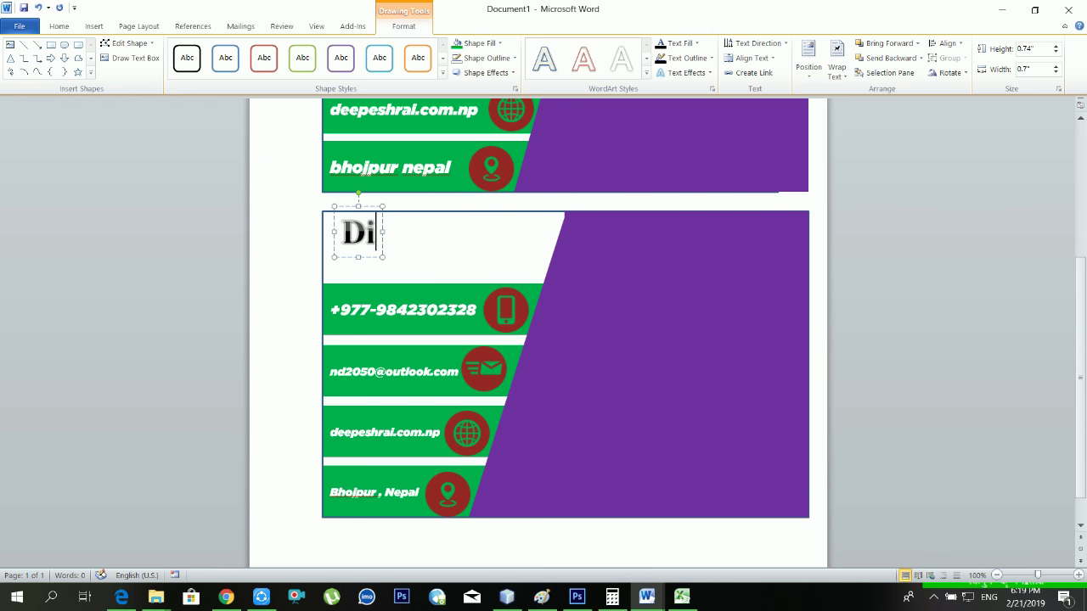
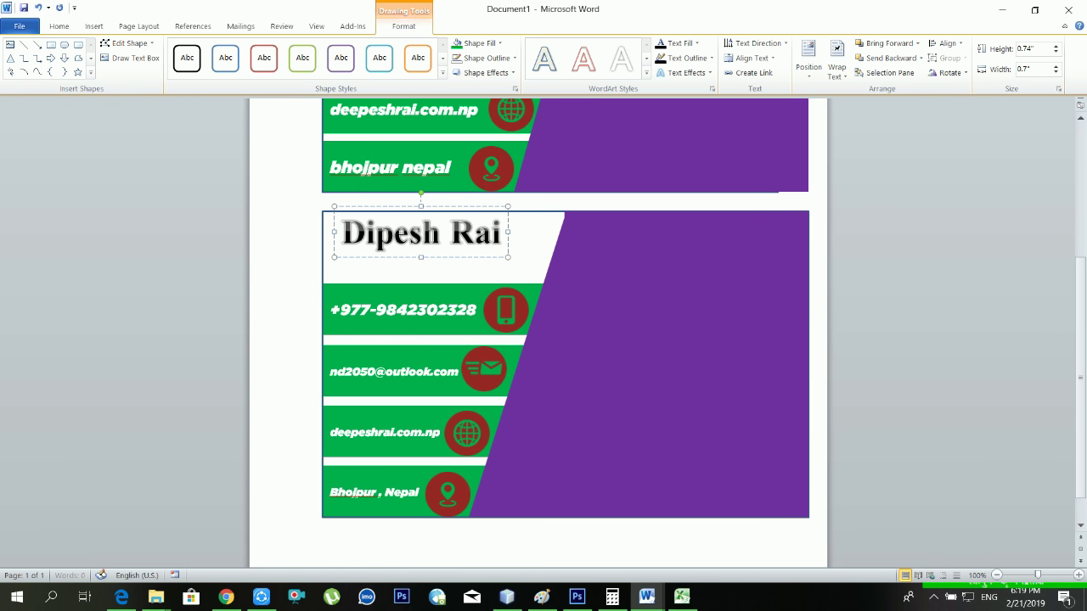
{"action": "key", "text": "ctrl+a"}
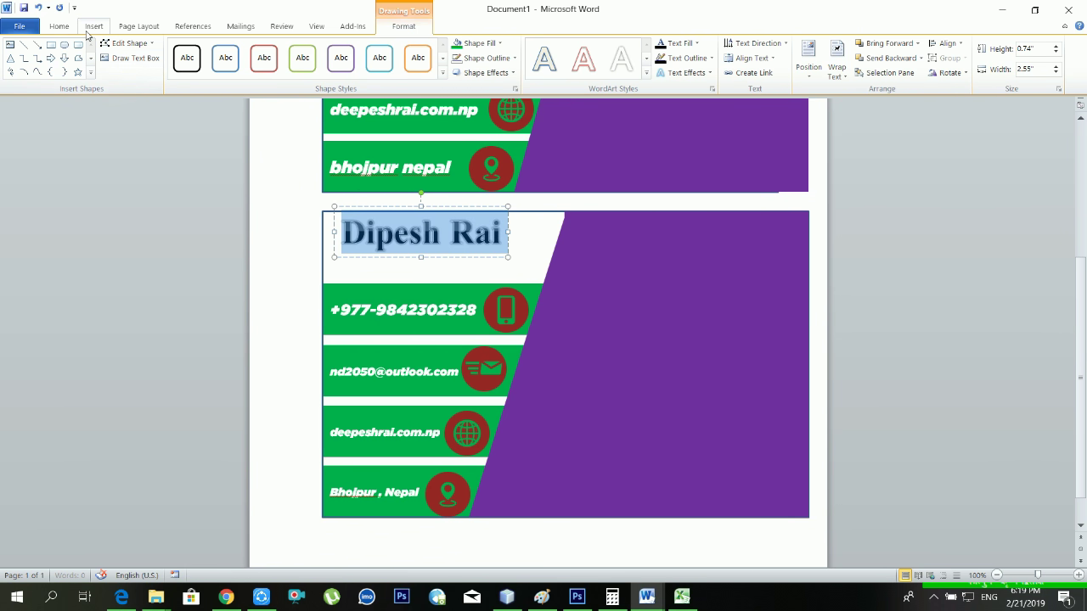
Format the name in red Gotham Ultra
{"action": "left_click", "coordinate": [58, 26]}
{"action": "left_click", "coordinate": [127, 48]}
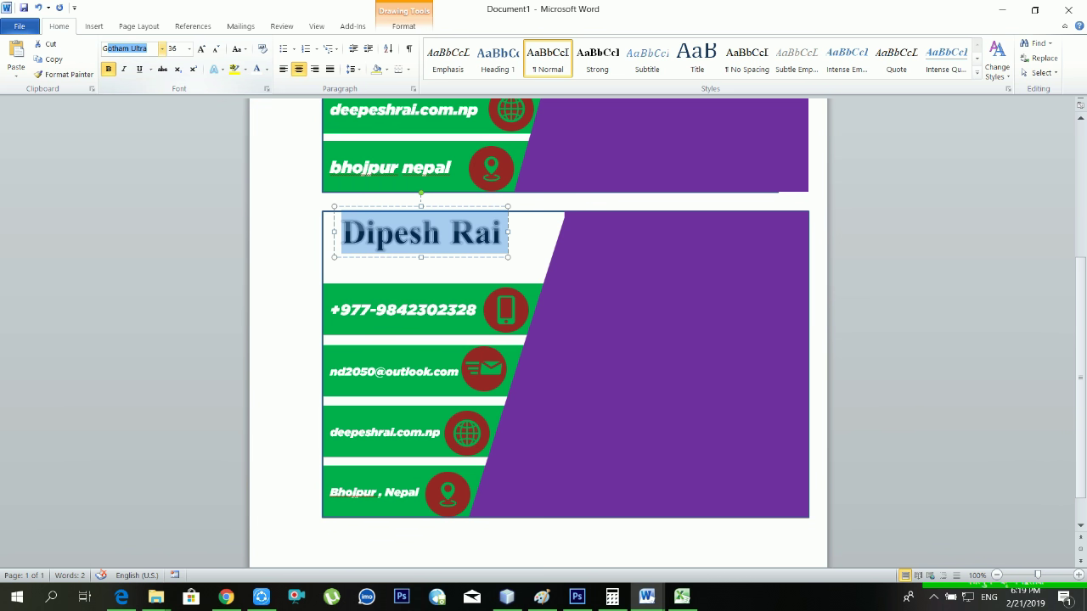
{"action": "key", "text": "Return"}
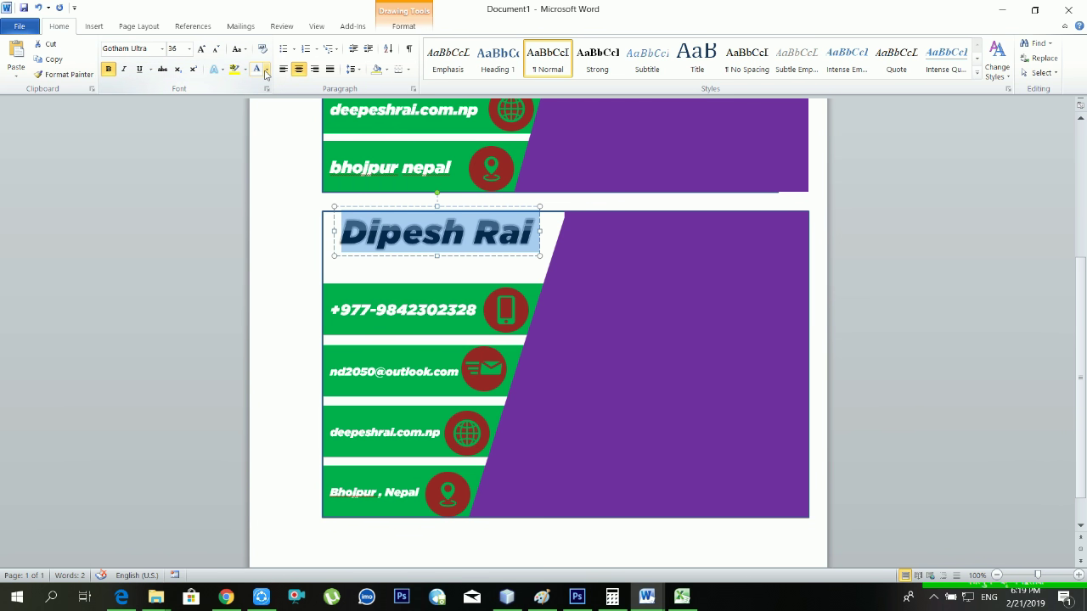
{"action": "left_click", "coordinate": [265, 70]}
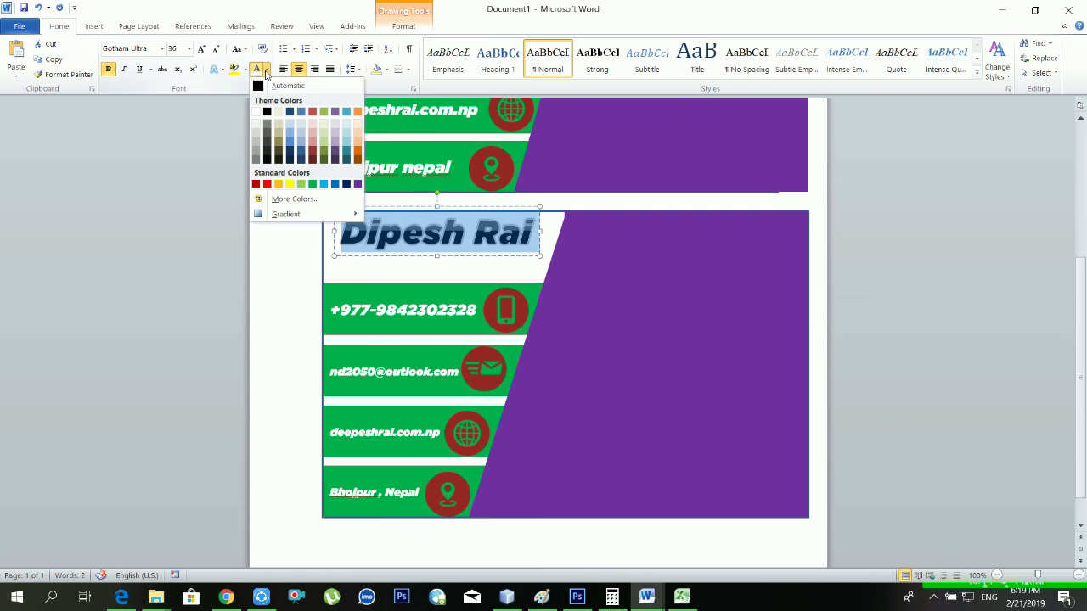
{"action": "left_click", "coordinate": [266, 185]}
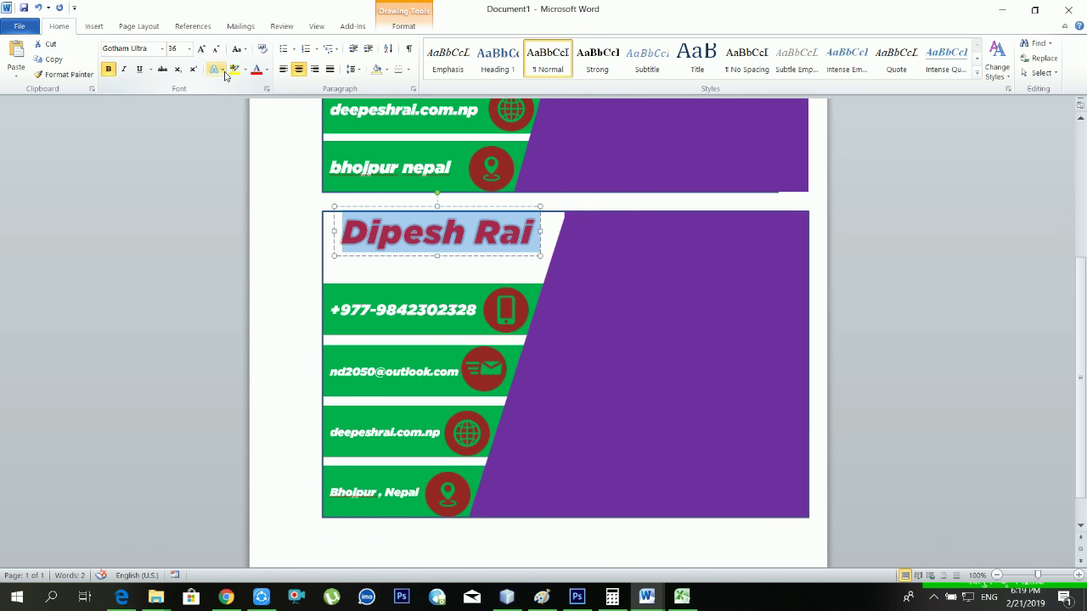
Underline the name, copy its box just below, and type 'Graphic desinger' into the copy
{"action": "left_click", "coordinate": [141, 71]}
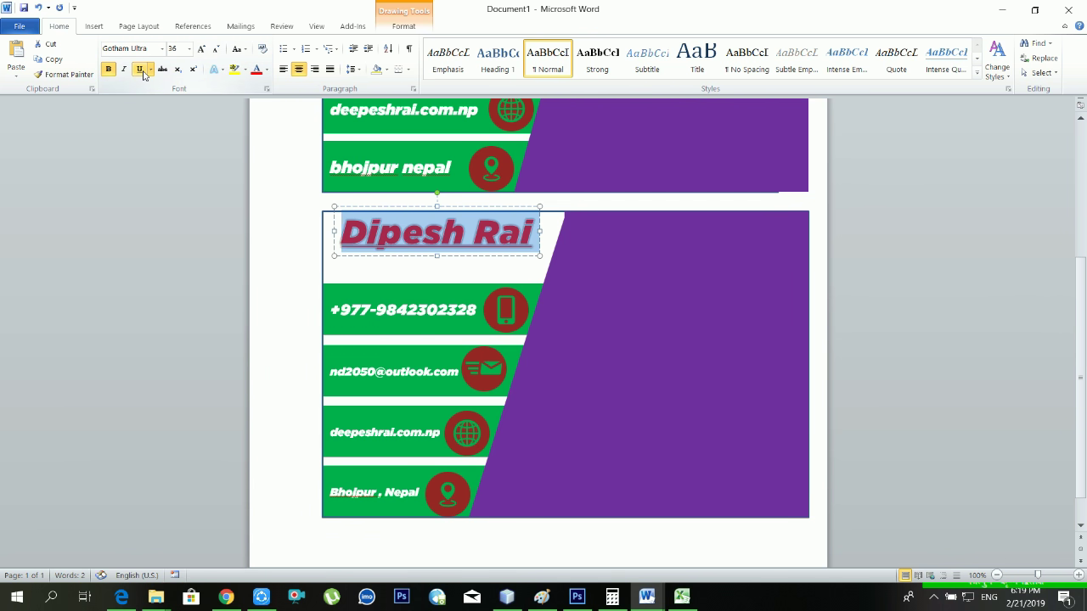
{"action": "left_click", "coordinate": [423, 236]}
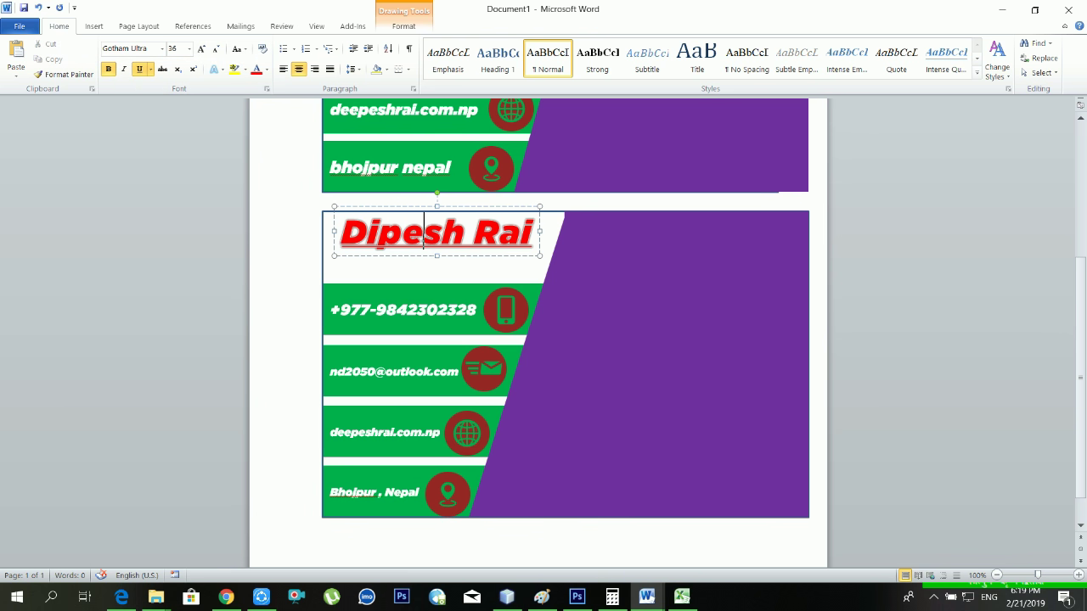
{"action": "mouse_move", "coordinate": [435, 266]}
{"action": "left_mouse_down"}
{"action": "mouse_move", "coordinate": [435, 308]}
{"action": "mouse_move", "coordinate": [441, 277]}
{"action": "left_mouse_up"}
{"action": "triple_click", "coordinate": [441, 278]}
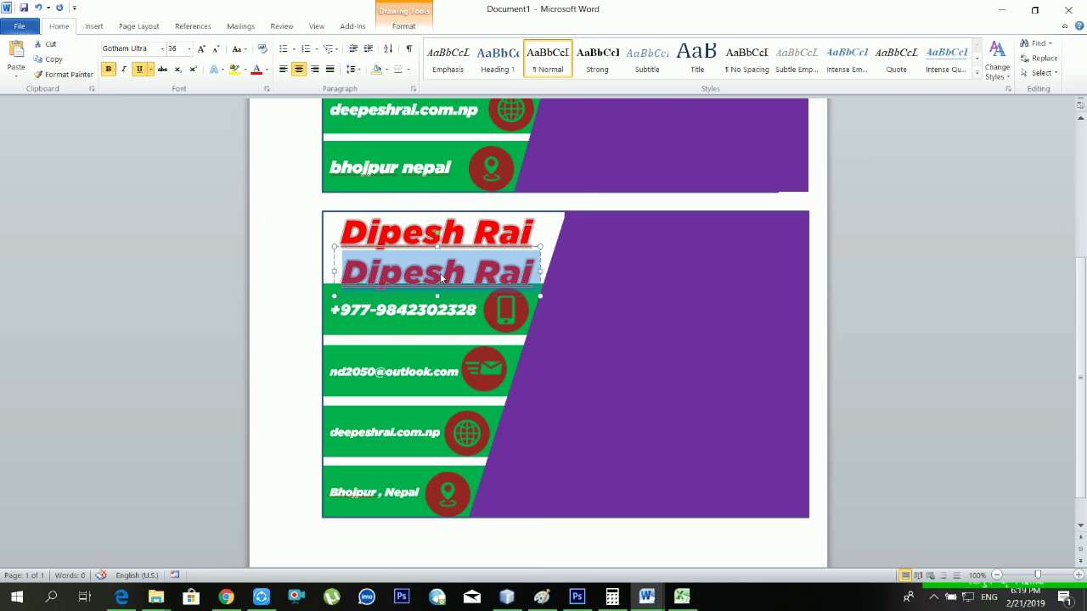
{"action": "type", "text": "Gr"}
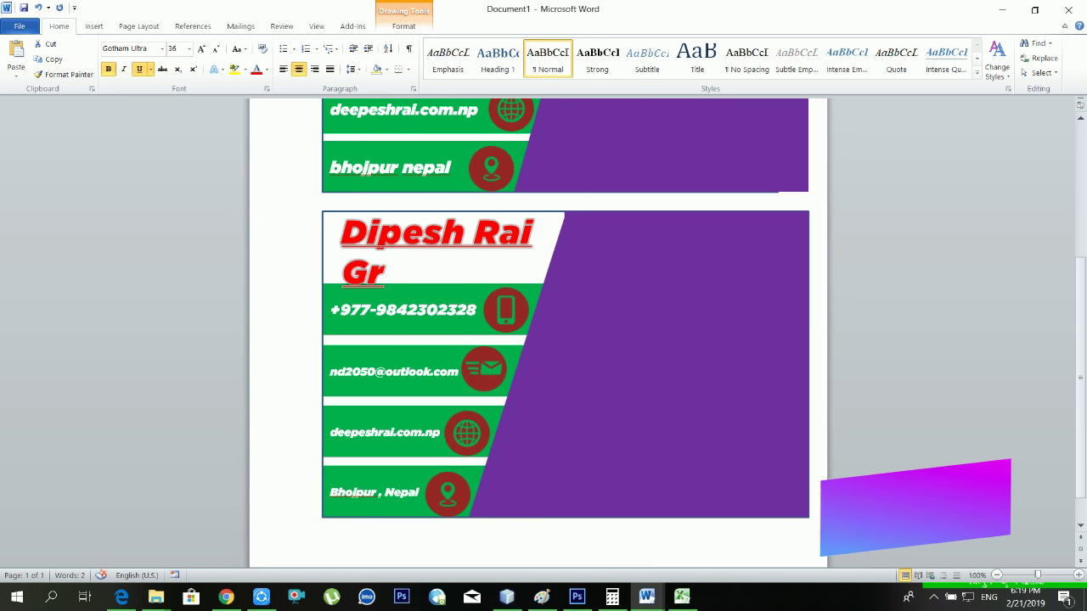
{"action": "type", "text": "aphic desi"}
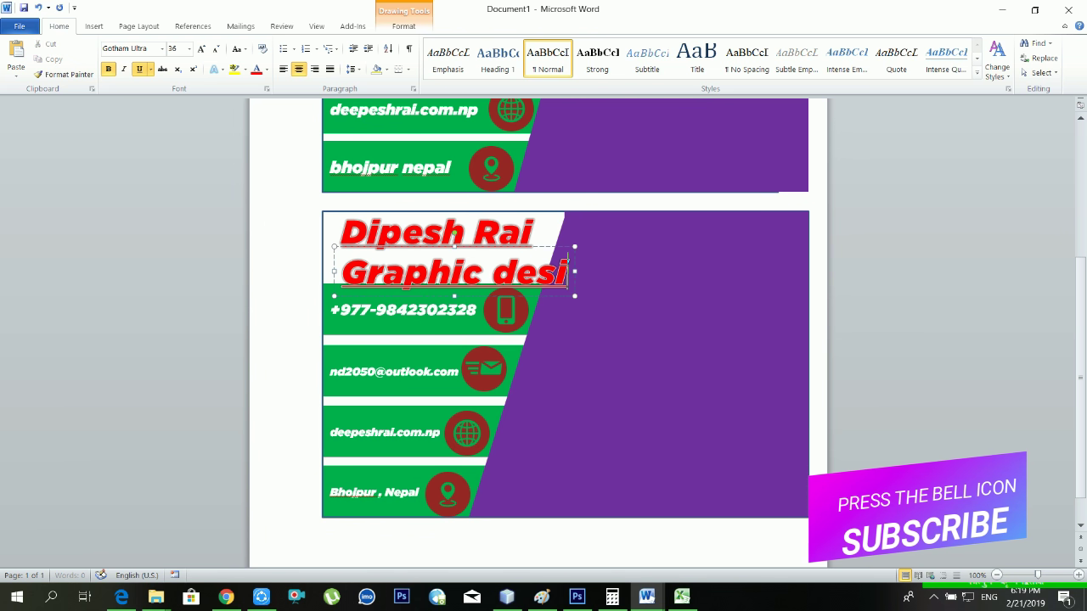
{"action": "type", "text": "nger"}
Shrink the 'Graphic desinger' line two font sizes and remove its underline
{"action": "triple_click", "coordinate": [441, 278]}
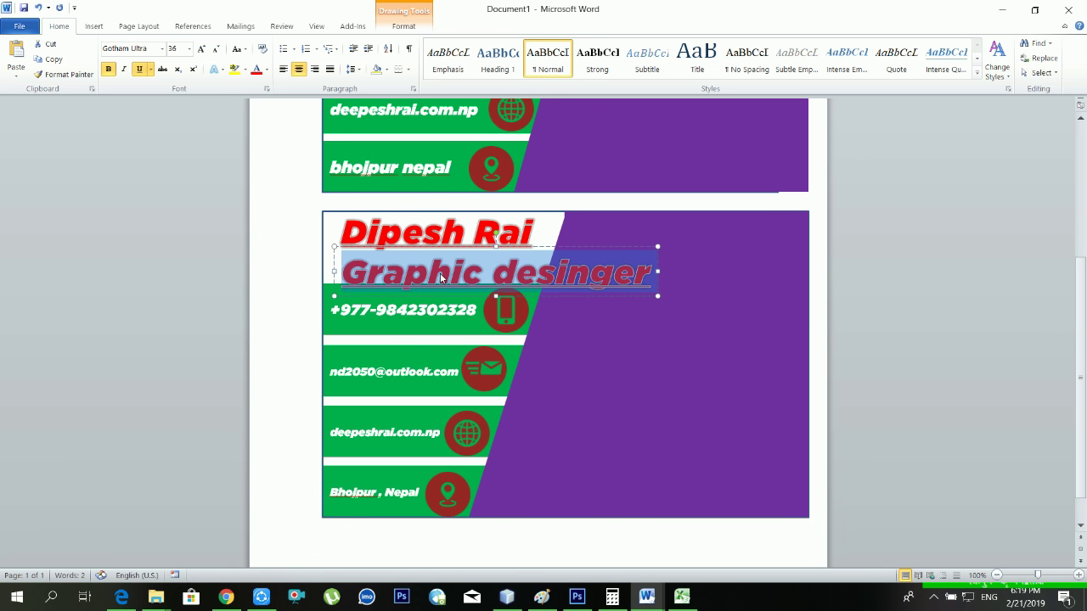
{"action": "key", "text": "ctrl+shift+comma"}
{"action": "key", "text": "ctrl+shift+comma"}
{"action": "key", "text": "ctrl+shift+comma"}
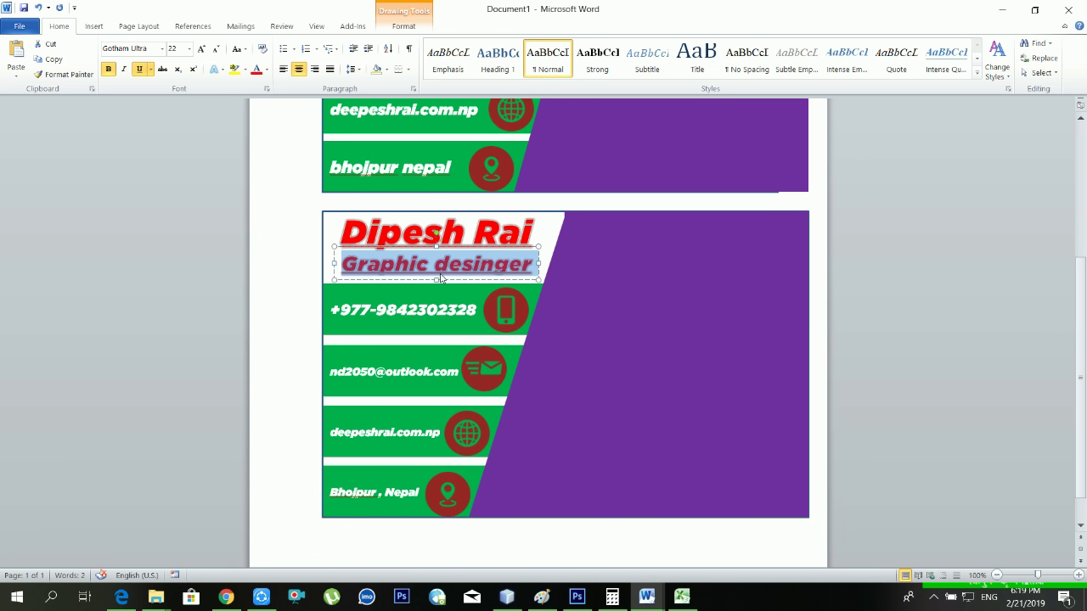
{"action": "key", "text": "ctrl+shift+comma"}
{"action": "key", "text": "ctrl+u"}
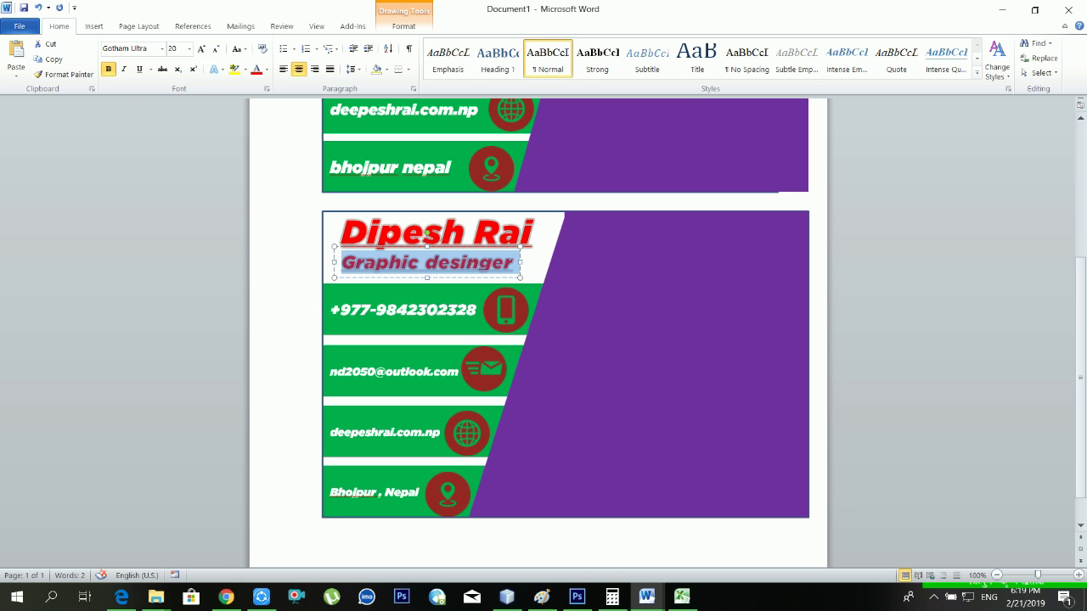
{"action": "left_click", "coordinate": [466, 260]}
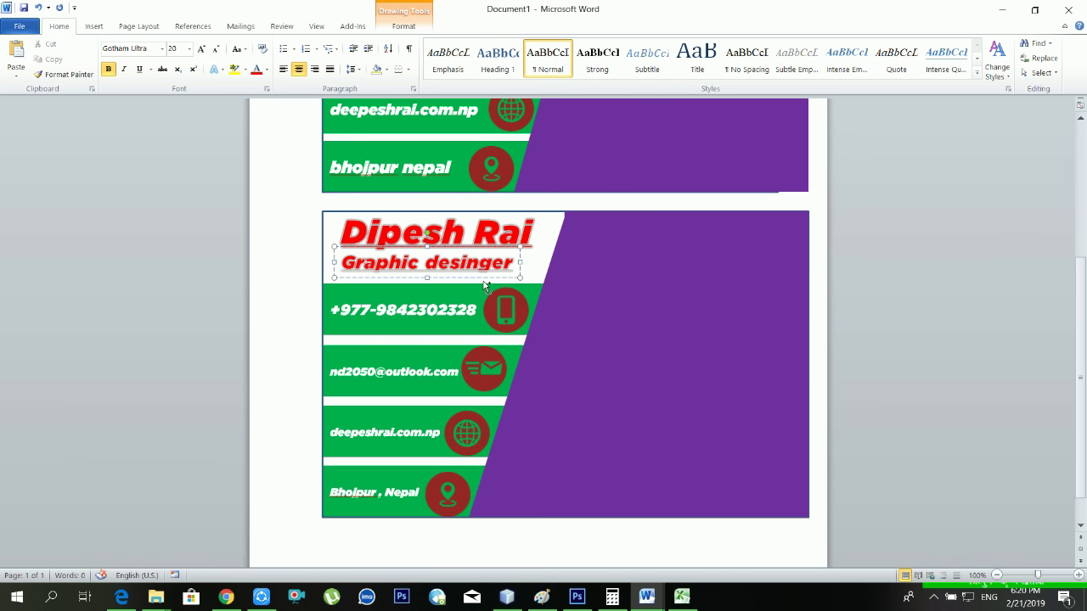
Copy the job title box onto the purple panel and replace its text with 'Company Logo'
{"action": "left_click_drag", "start_coordinate": [484, 286], "coordinate": [732, 434]}
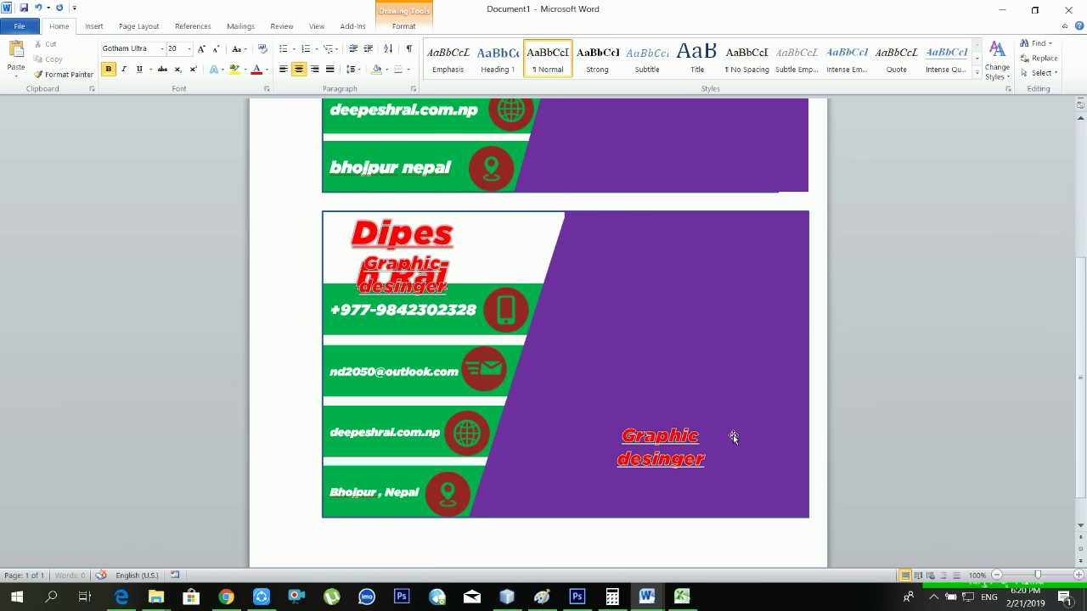
{"action": "triple_click", "coordinate": [701, 438]}
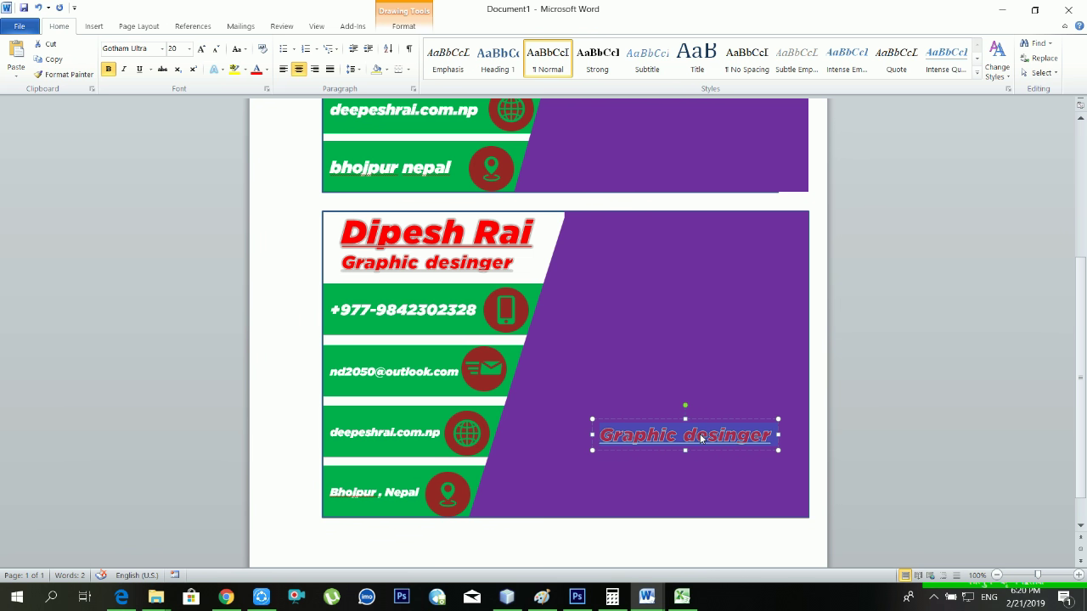
{"action": "key", "text": "BackSpace"}
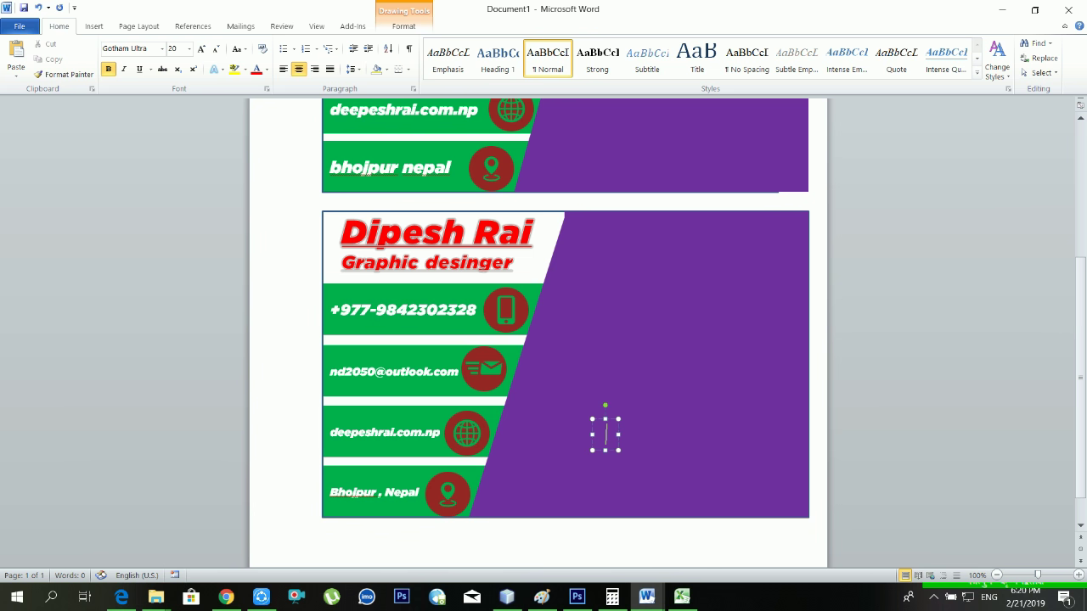
{"action": "type", "text": "Comp"}
{"action": "type", "text": "any Logo"}
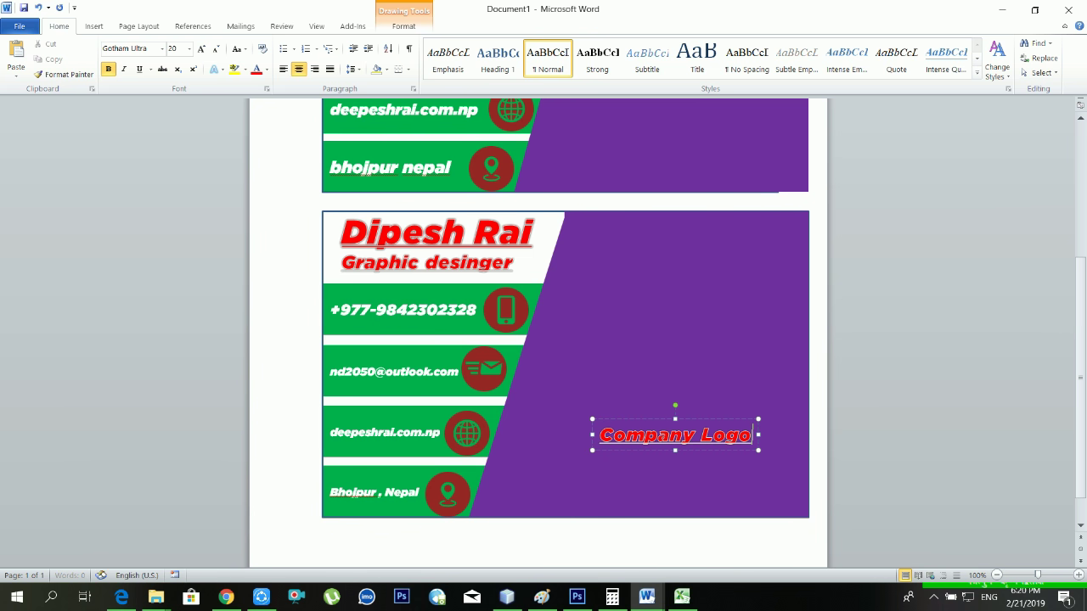
Make the 'Company Logo' text white and remove its underline
{"action": "key", "text": "ctrl+a"}
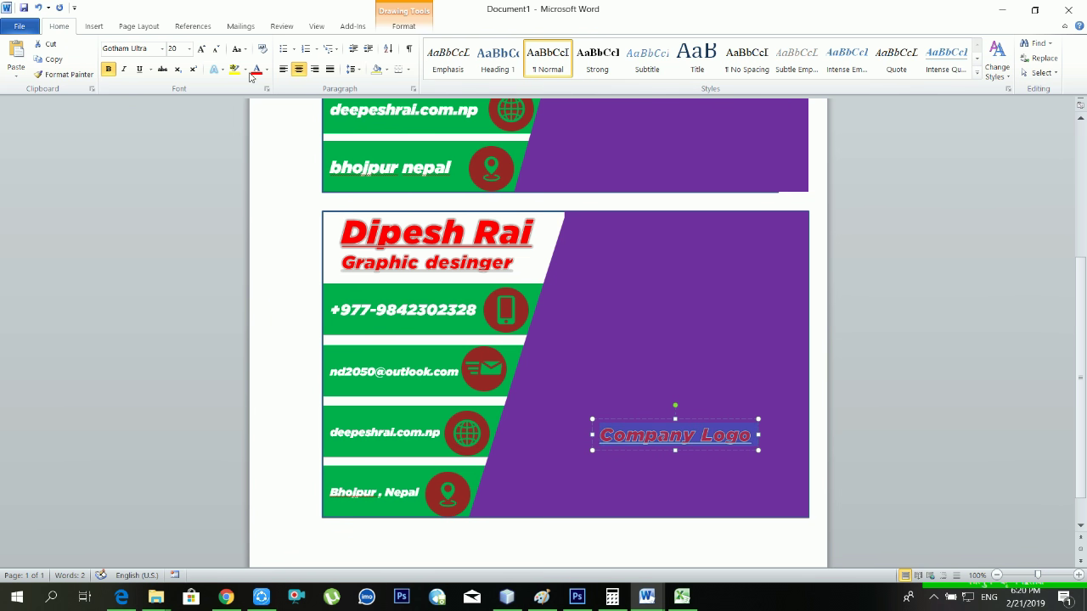
{"action": "left_click", "coordinate": [266, 73]}
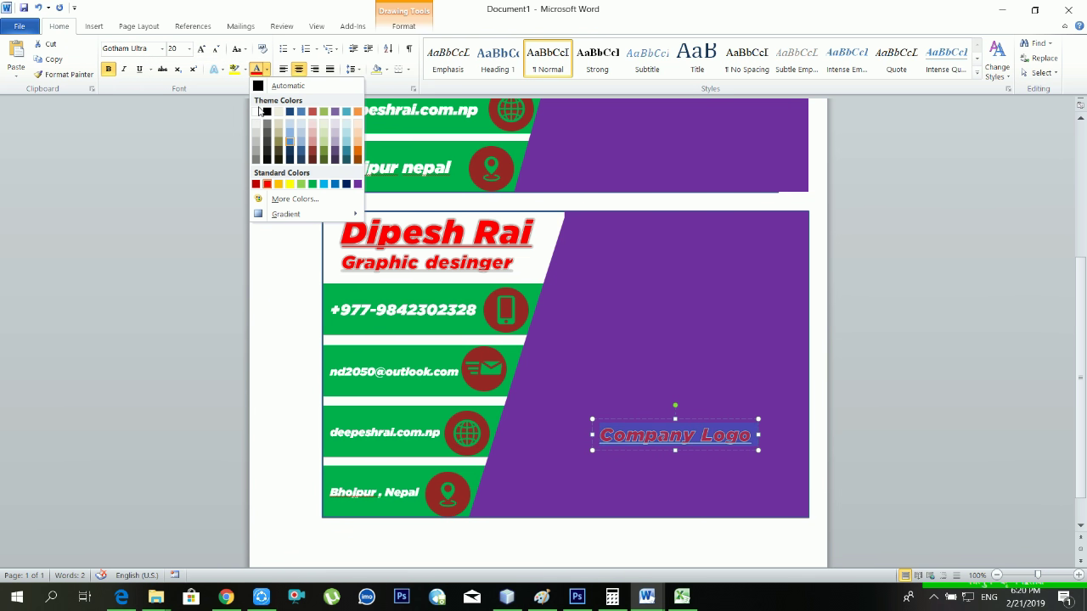
{"action": "left_click", "coordinate": [256, 114]}
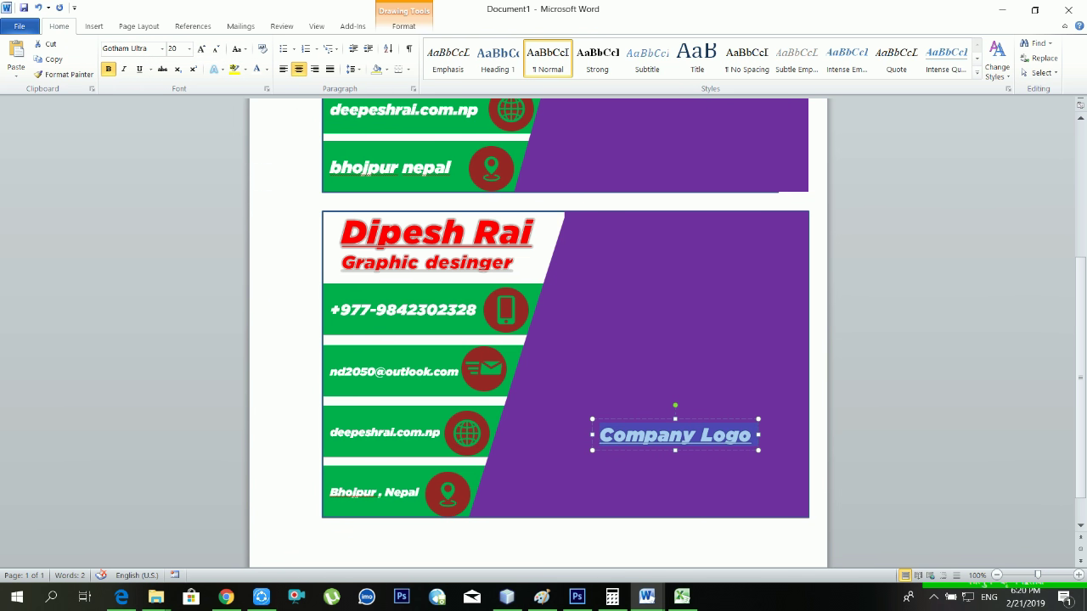
{"action": "key", "text": "ctrl+u"}
{"action": "left_click", "coordinate": [715, 391]}
{"action": "left_click", "coordinate": [440, 263]}
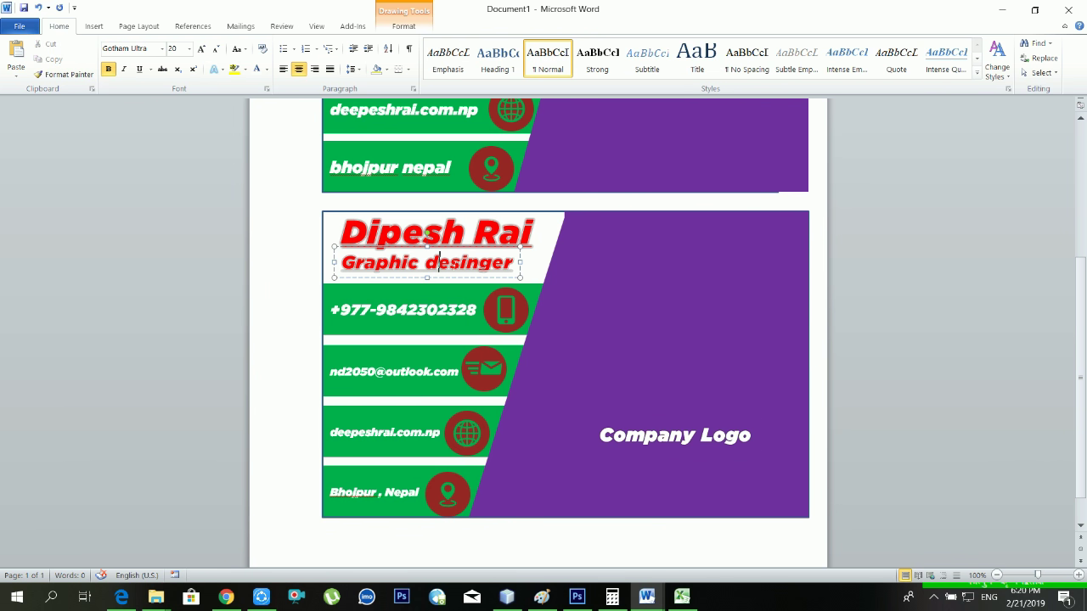
{"action": "triple_click", "coordinate": [440, 264]}
{"action": "left_click", "coordinate": [752, 324]}
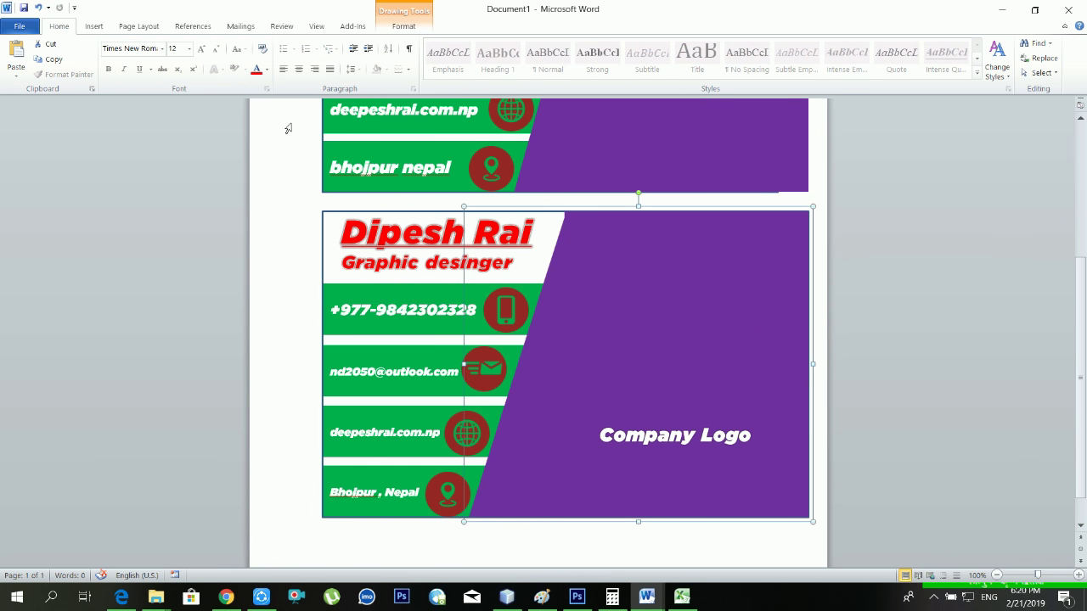
Draw a rectangle as a square on the purple panel above 'Company Logo'
{"action": "left_click", "coordinate": [93, 26]}
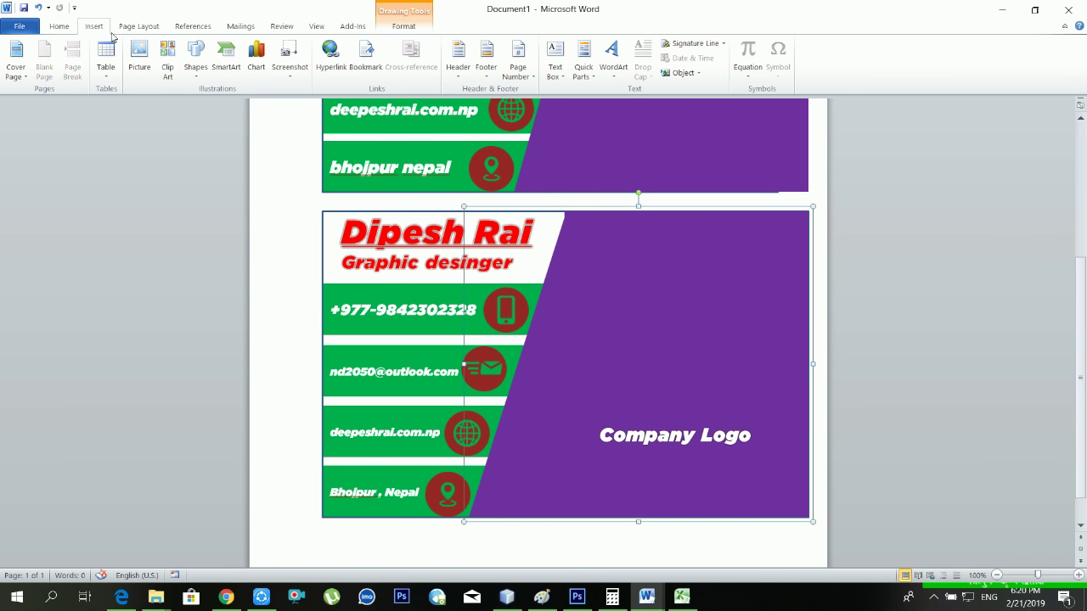
{"action": "left_click", "coordinate": [204, 65]}
{"action": "left_click", "coordinate": [232, 109]}
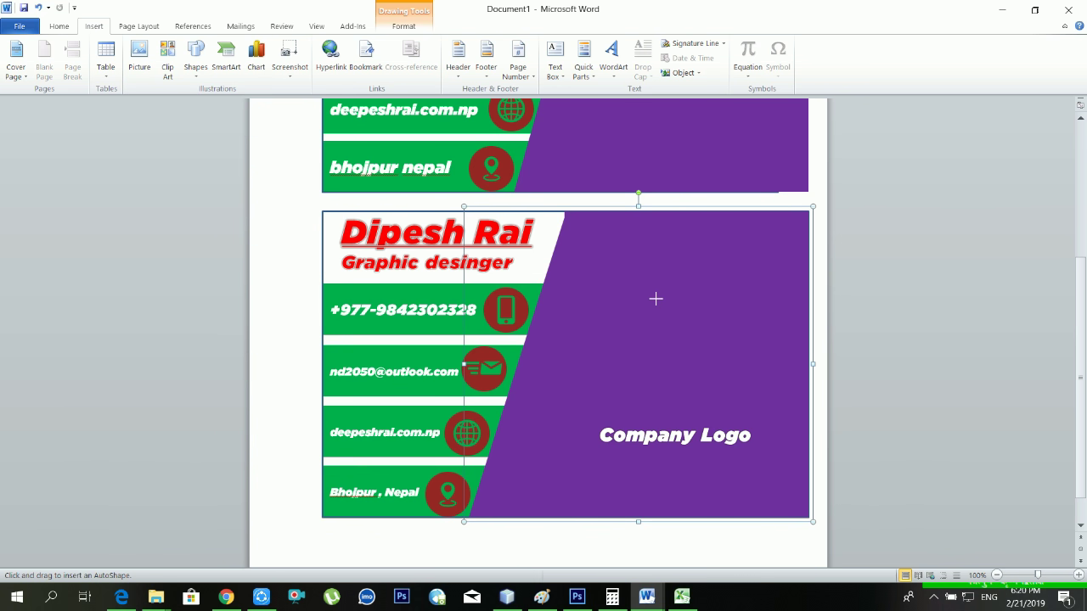
{"action": "left_click_drag", "start_coordinate": [627, 316], "coordinate": [752, 437]}
{"action": "left_click_drag", "start_coordinate": [729, 399], "coordinate": [709, 375]}
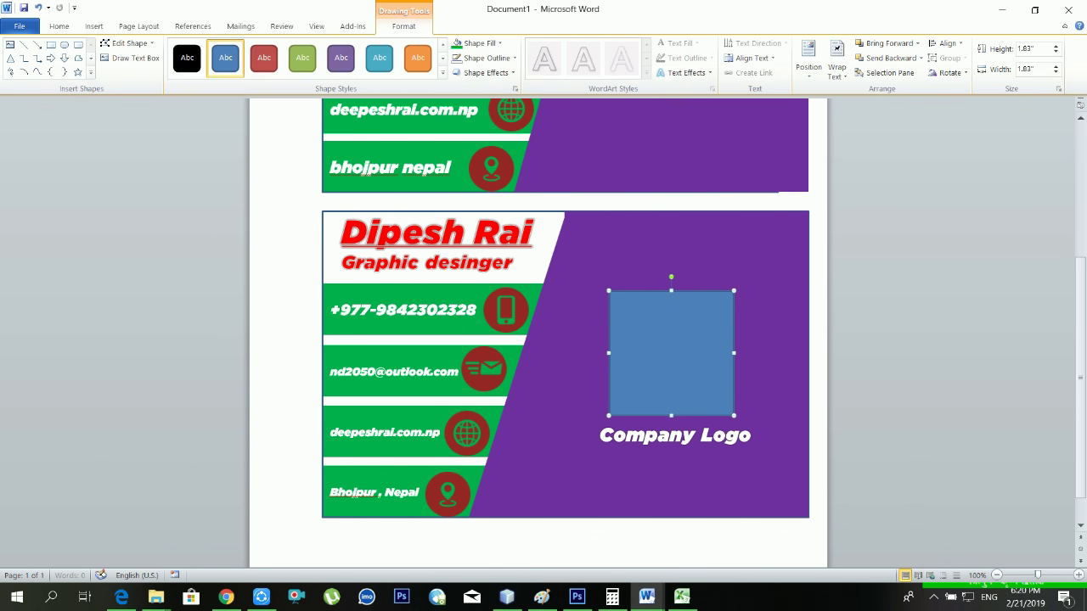
Remove the square's blue fill and give it a white outline
{"action": "left_click", "coordinate": [490, 45]}
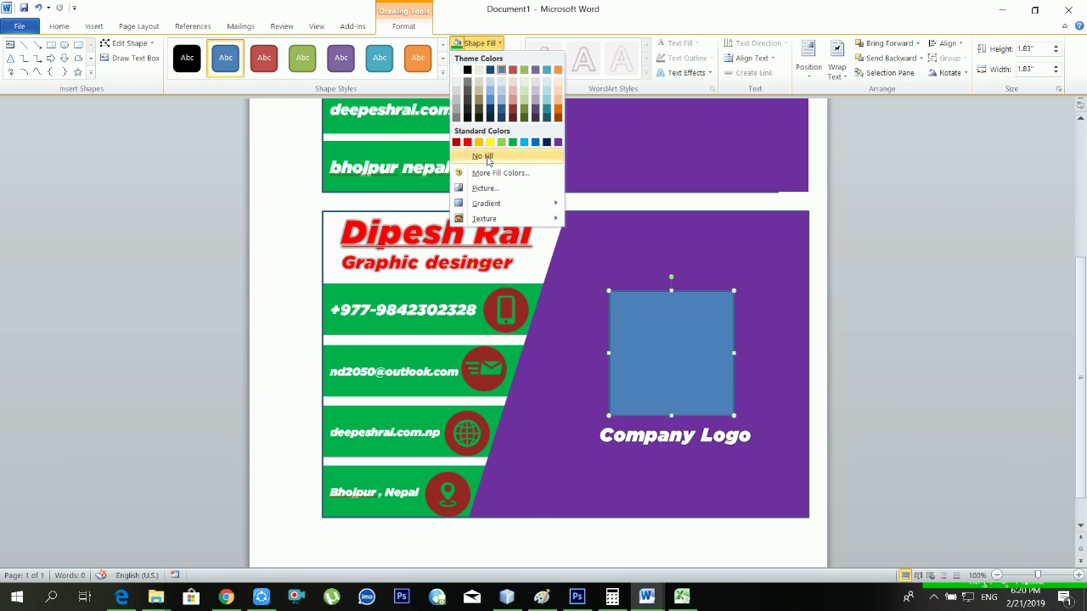
{"action": "left_click", "coordinate": [490, 157]}
{"action": "left_click", "coordinate": [497, 59]}
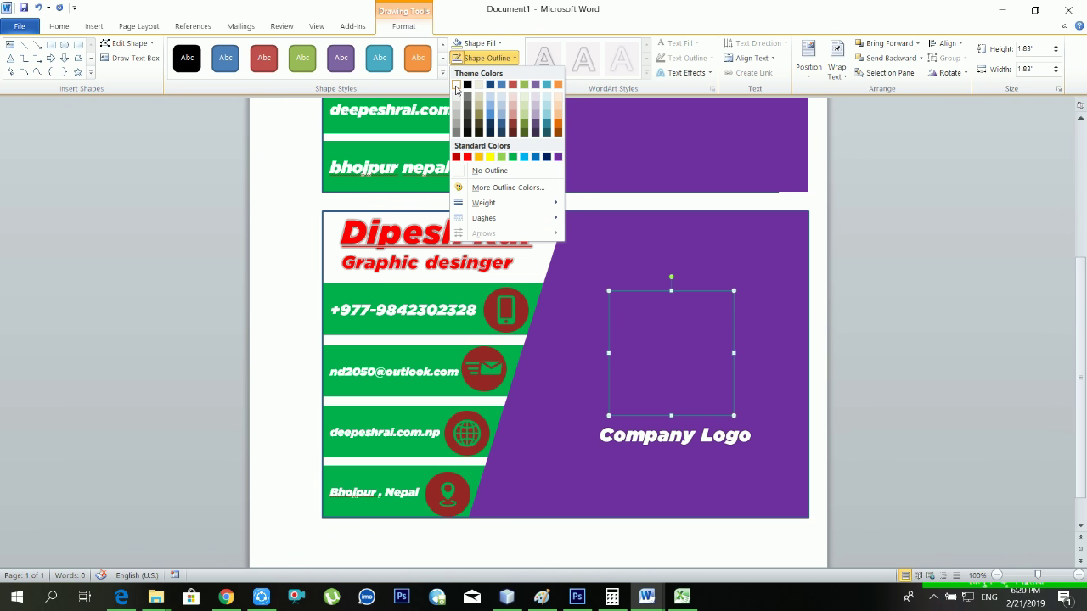
{"action": "left_click", "coordinate": [505, 62]}
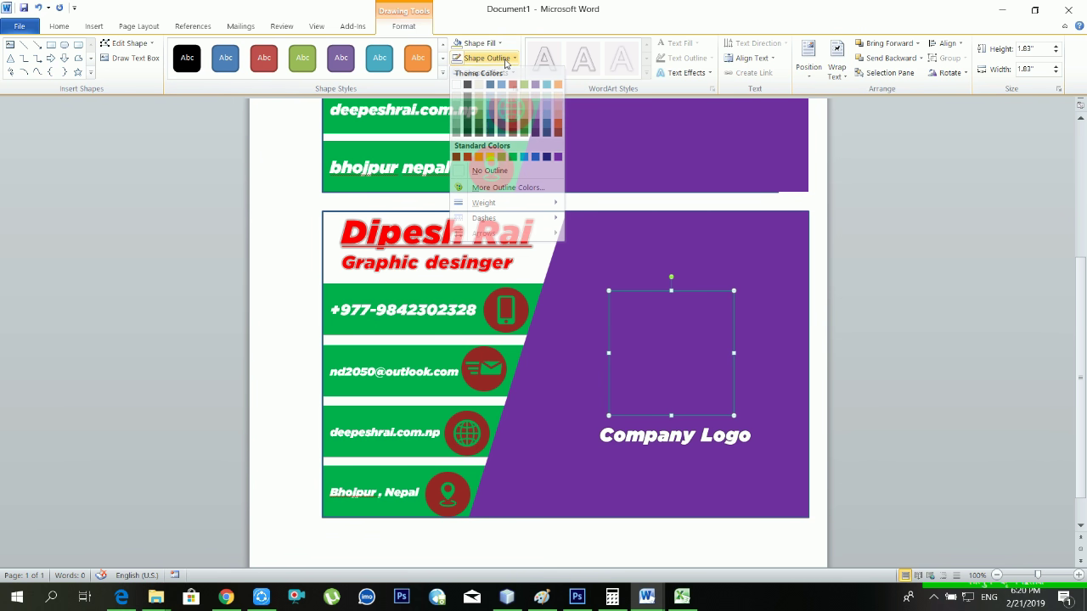
Thicken the square's white outline to 3 pt, then heavier still
{"action": "left_click", "coordinate": [505, 61]}
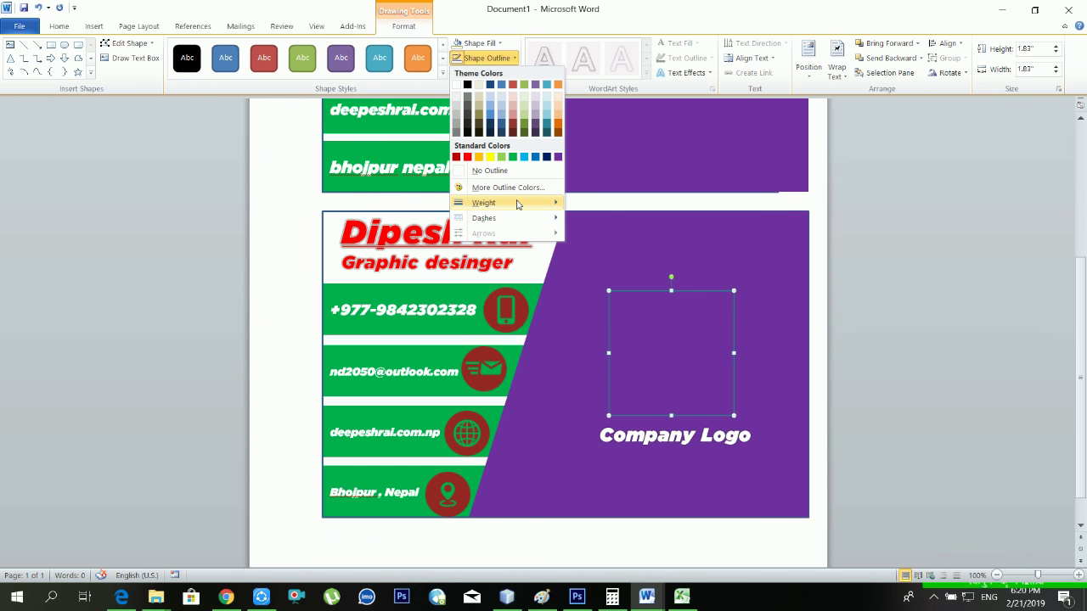
{"action": "mouse_move", "coordinate": [484, 203]}
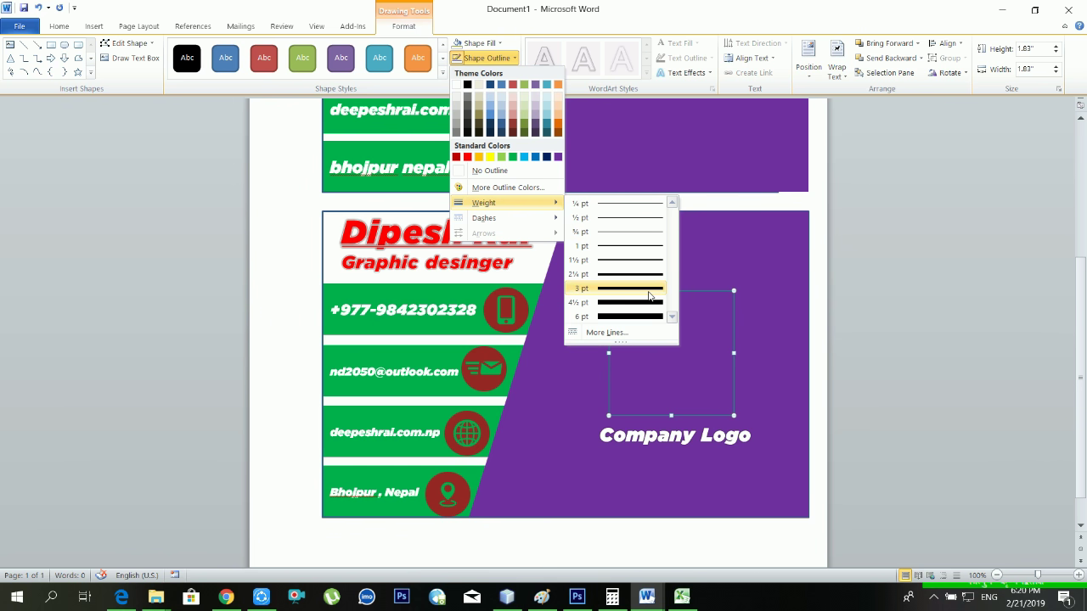
{"action": "left_click", "coordinate": [649, 295]}
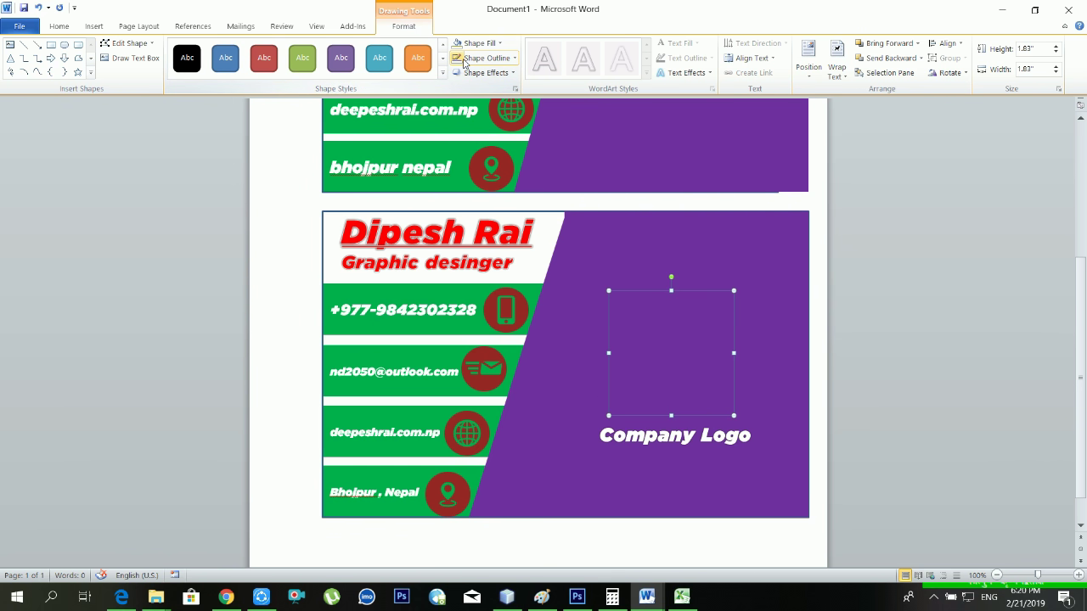
{"action": "left_click", "coordinate": [497, 58]}
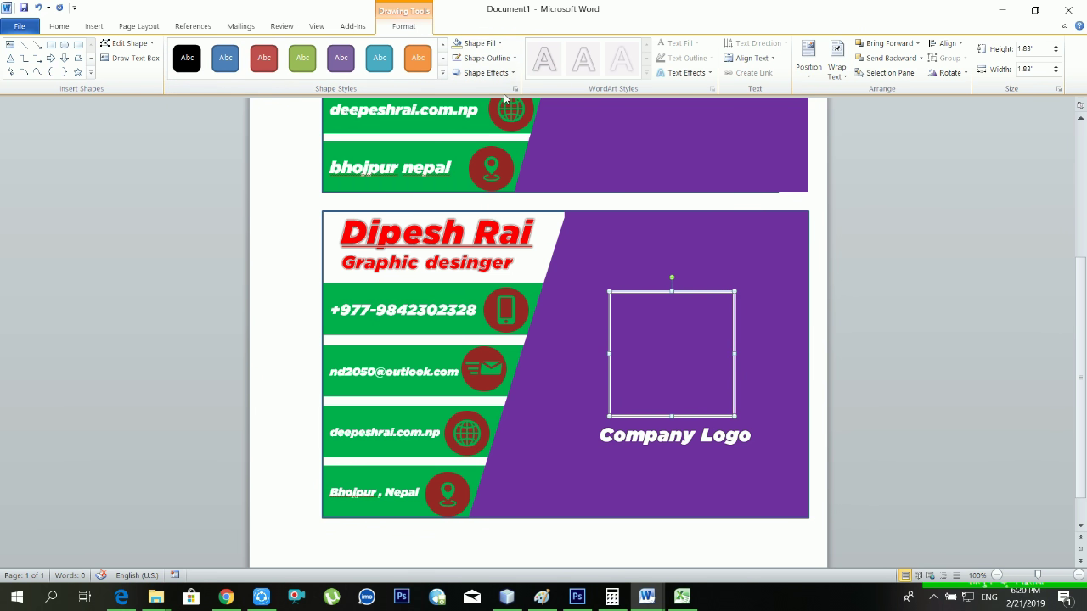
{"action": "left_click", "coordinate": [485, 59]}
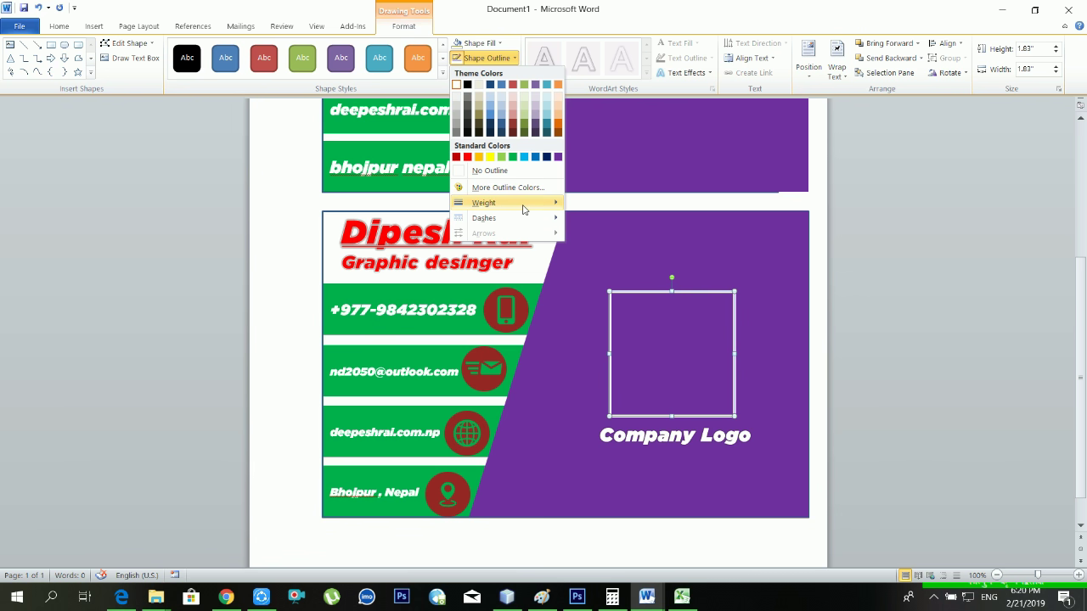
{"action": "mouse_move", "coordinate": [506, 203]}
{"action": "left_click", "coordinate": [621, 307]}
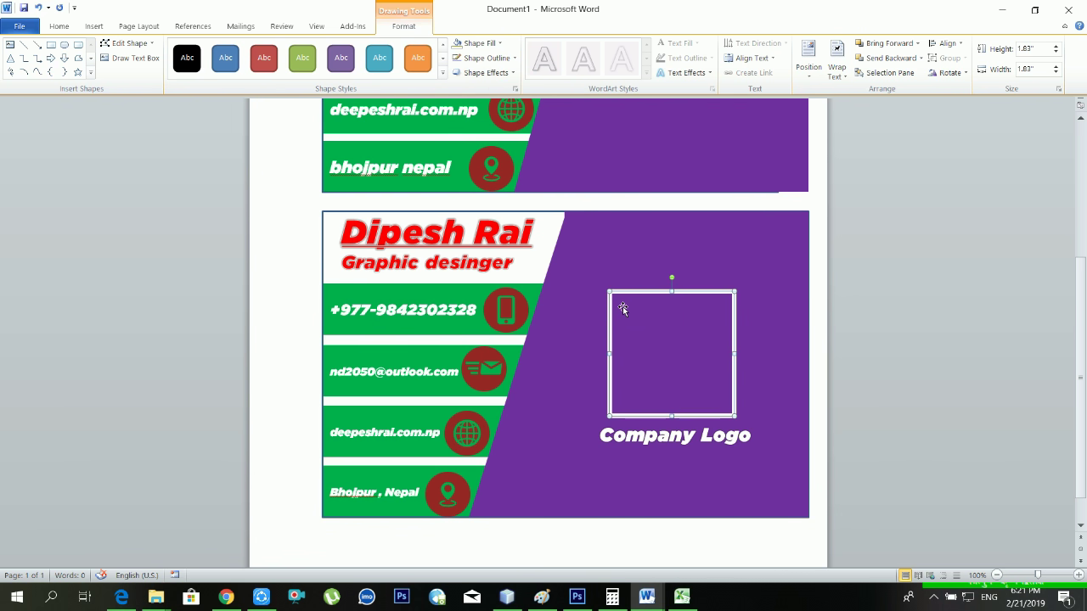
{"action": "left_click", "coordinate": [724, 281]}
Copy the 'Company Logo' caption into the square and replace its text with 'L'
{"action": "left_click", "coordinate": [654, 446]}
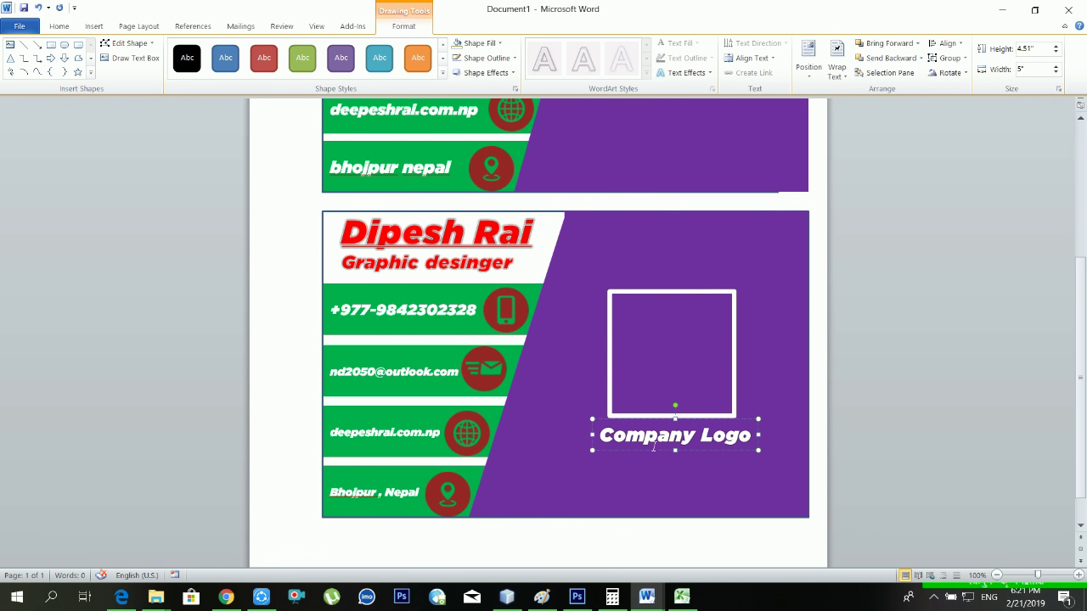
{"action": "left_click", "coordinate": [652, 445]}
{"action": "left_click_drag", "start_coordinate": [642, 458], "coordinate": [685, 349]}
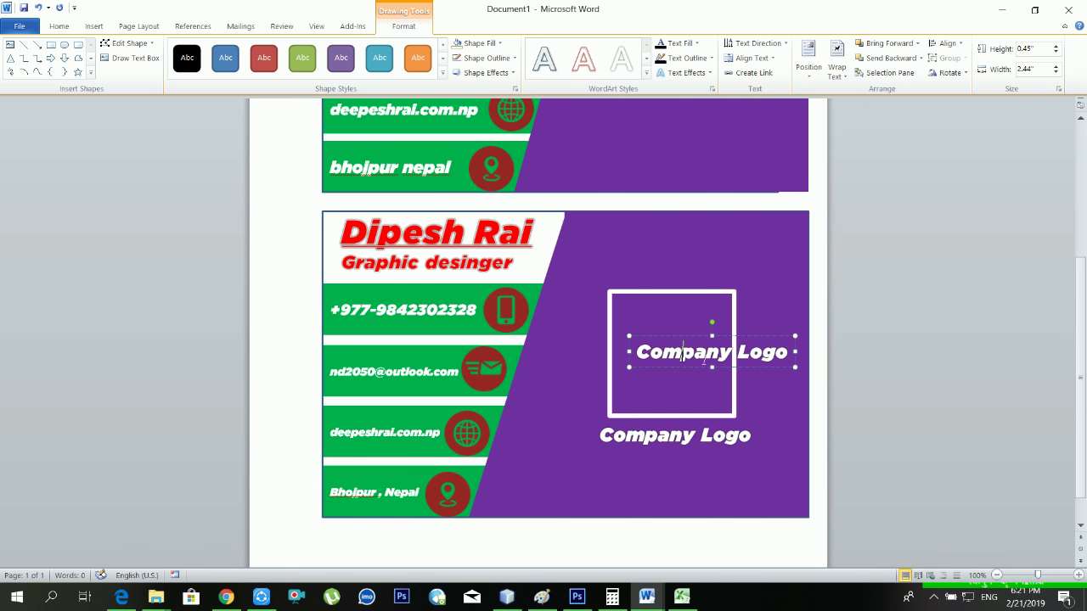
{"action": "type", "text": "L"}
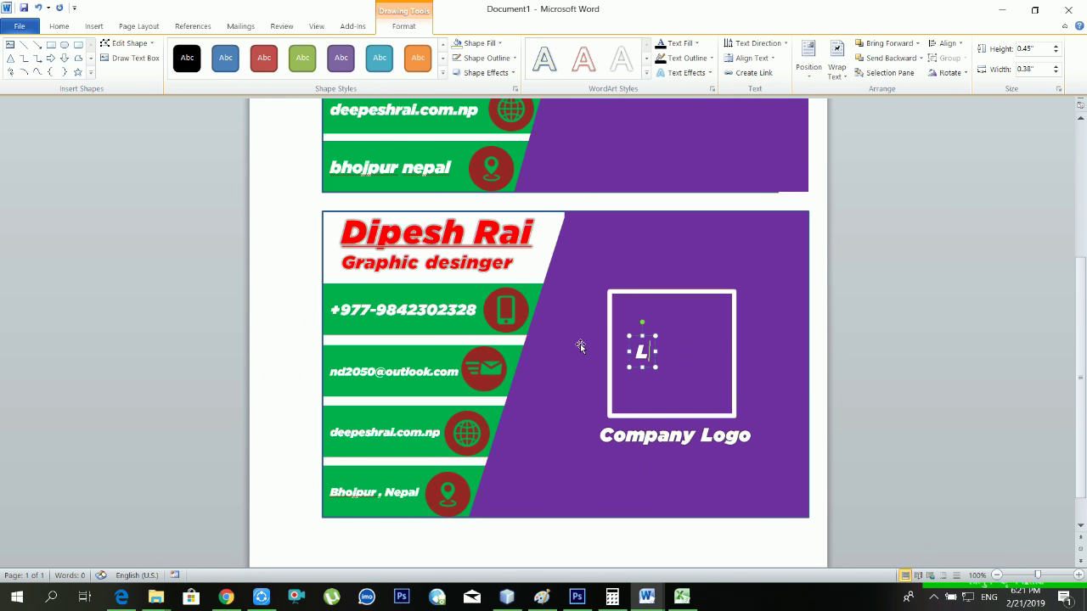
{"action": "left_click_drag", "start_coordinate": [658, 338], "coordinate": [759, 262]}
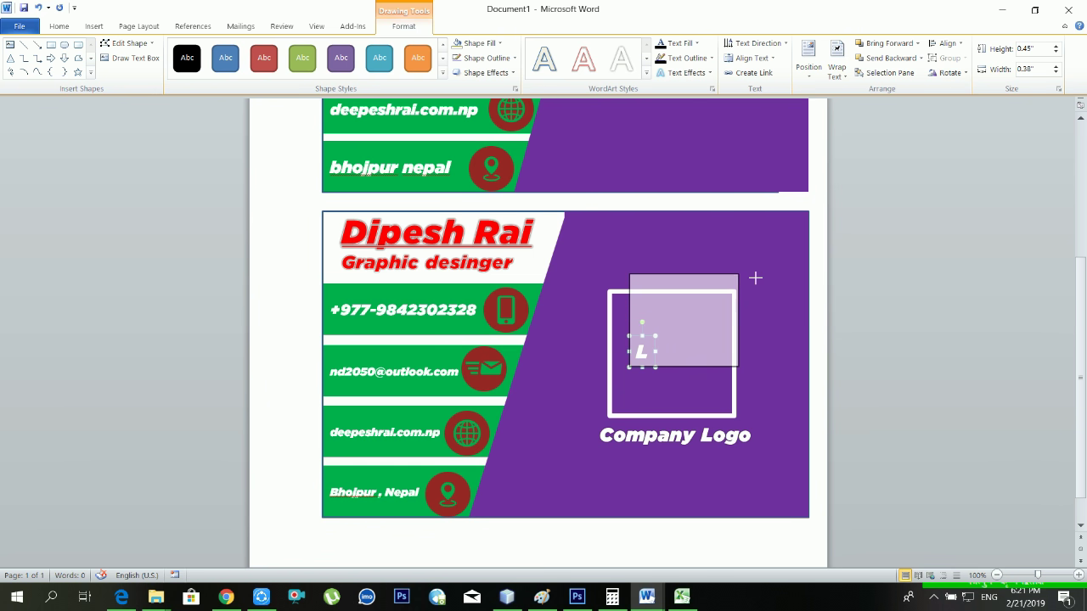
Enlarge the white 'L' and resize and reposition its box to fill the square
{"action": "double_click", "coordinate": [727, 304]}
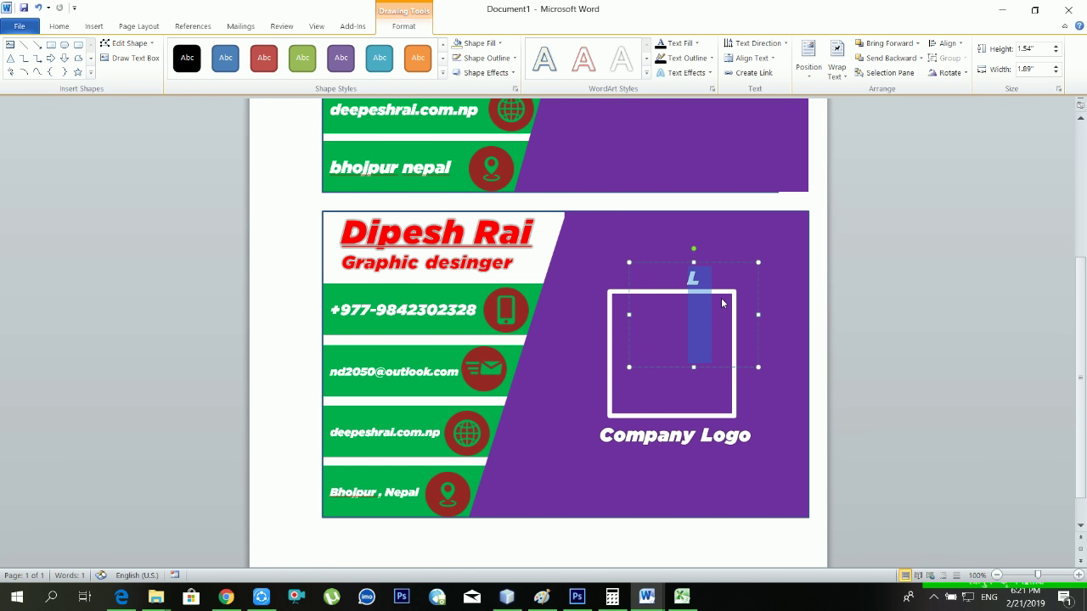
{"action": "key", "text": "ctrl+shift+period"}
{"action": "key", "text": "ctrl+shift+period"}
{"action": "key", "text": "ctrl+shift+period"}
{"action": "key", "text": "ctrl+shift+period"}
{"action": "key", "text": "ctrl+shift+period"}
{"action": "key", "text": "ctrl+shift+period"}
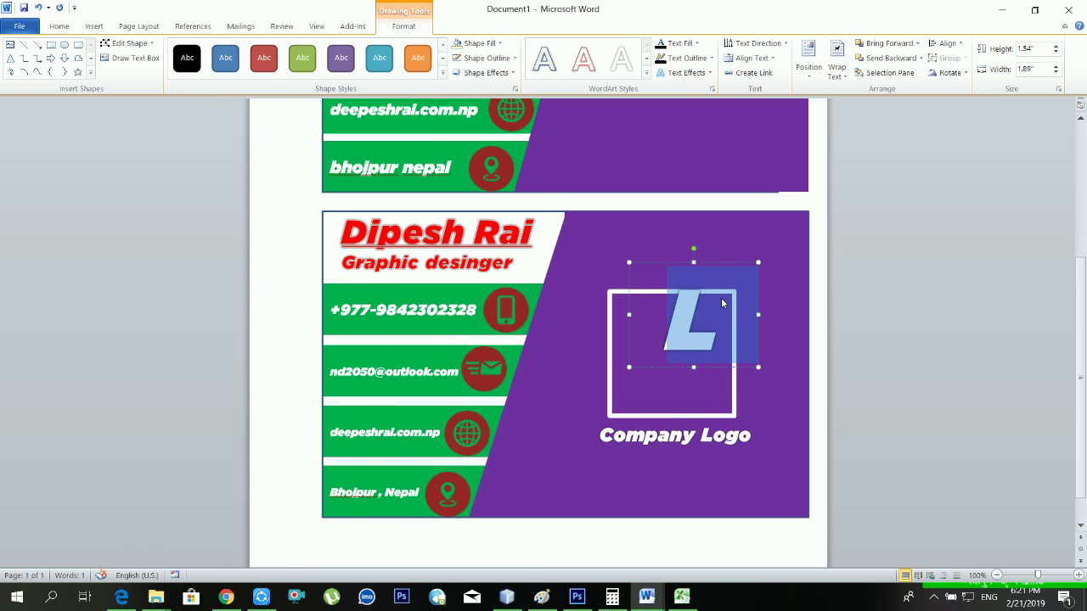
{"action": "left_click_drag", "start_coordinate": [718, 268], "coordinate": [694, 317]}
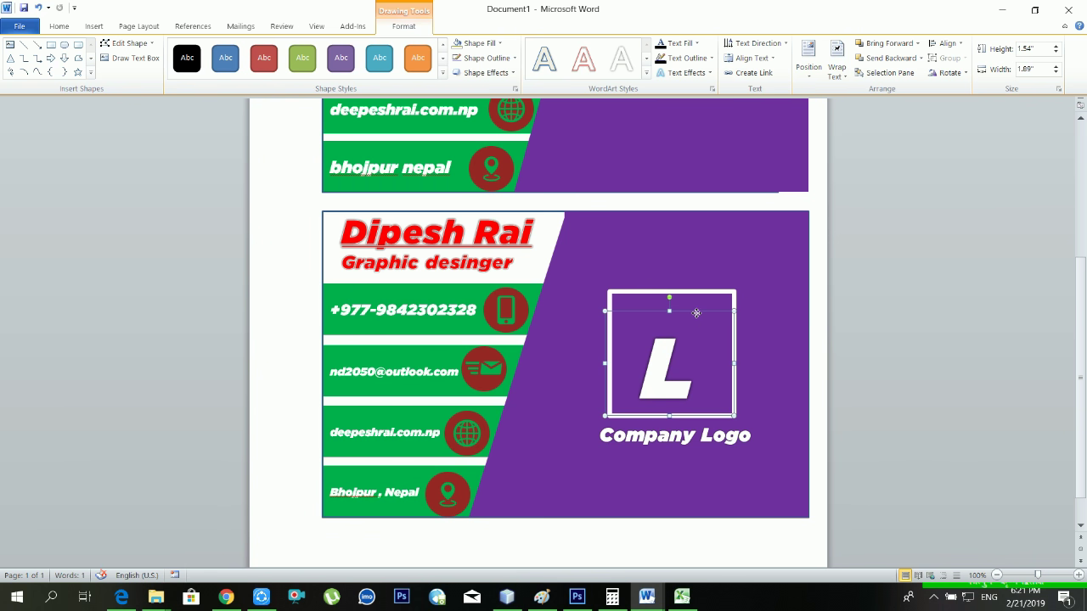
{"action": "left_click", "coordinate": [696, 313]}
{"action": "key", "text": "ctrl+a"}
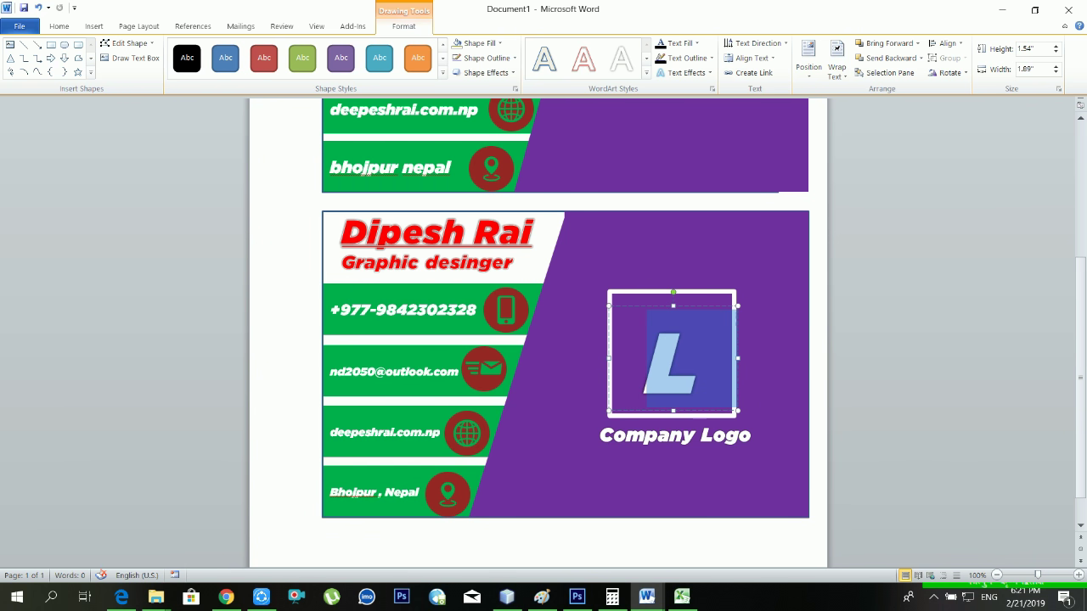
{"action": "key", "text": "ctrl+bracketright"}
{"action": "key", "text": "ctrl+bracketright"}
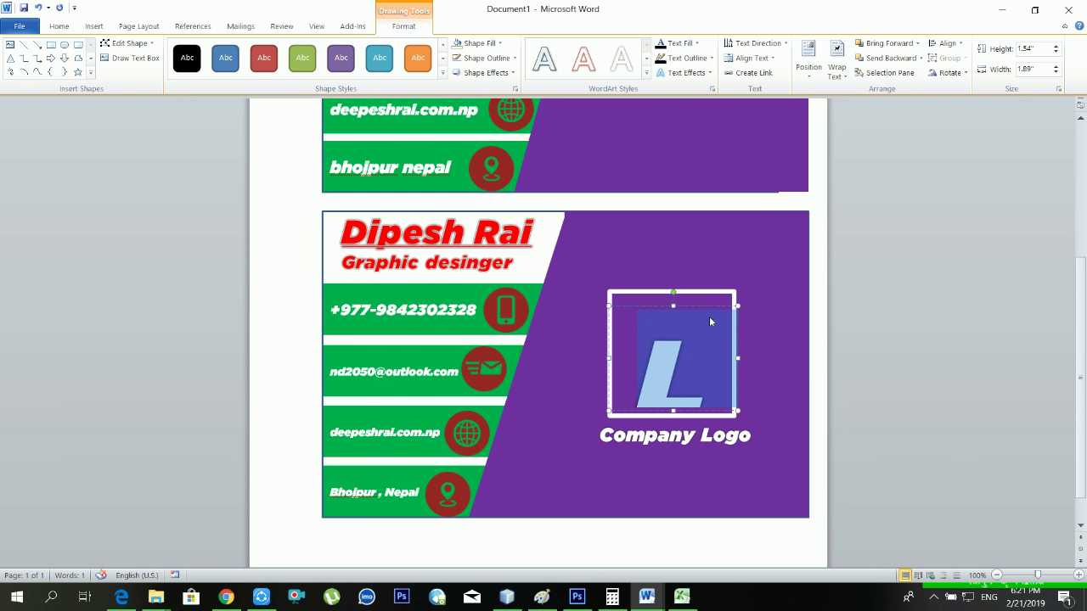
{"action": "left_click_drag", "start_coordinate": [713, 306], "coordinate": [713, 290]}
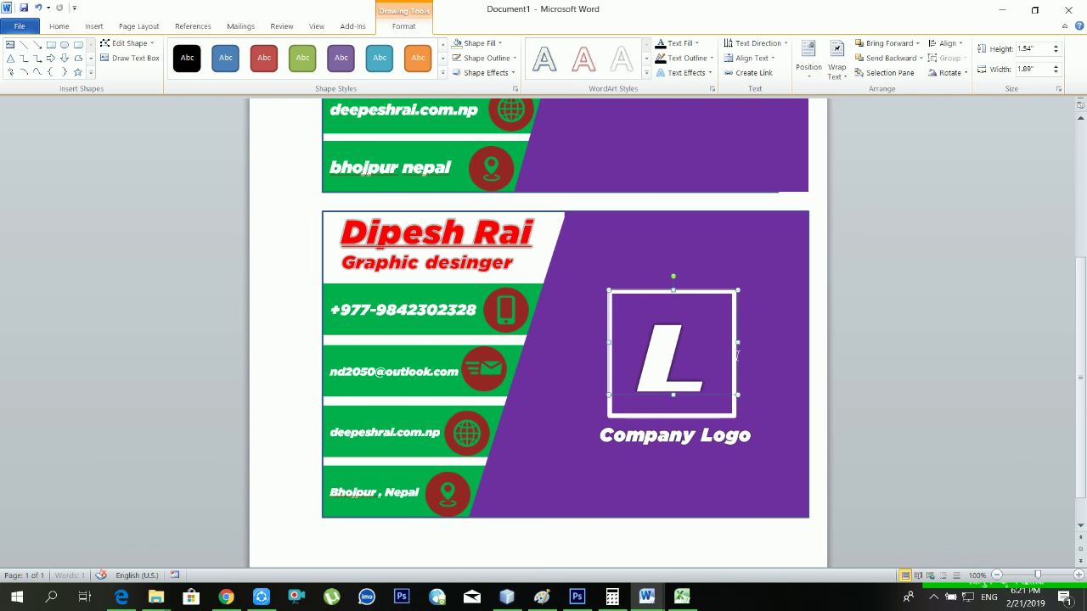
{"action": "left_click_drag", "start_coordinate": [674, 397], "coordinate": [674, 414]}
{"action": "left_click", "coordinate": [774, 372]}
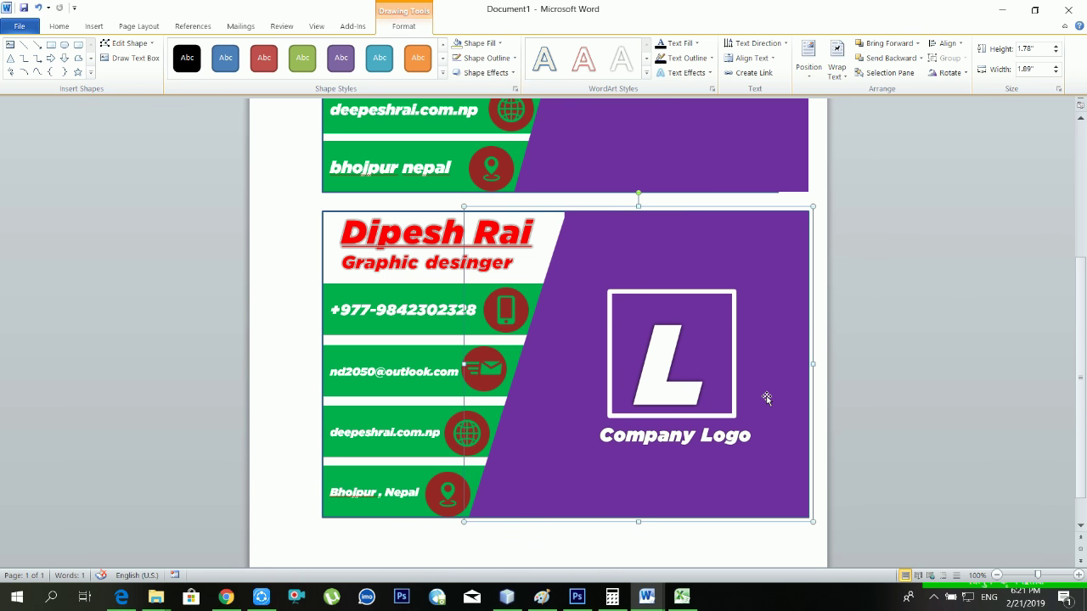
{"action": "left_click", "coordinate": [314, 333]}
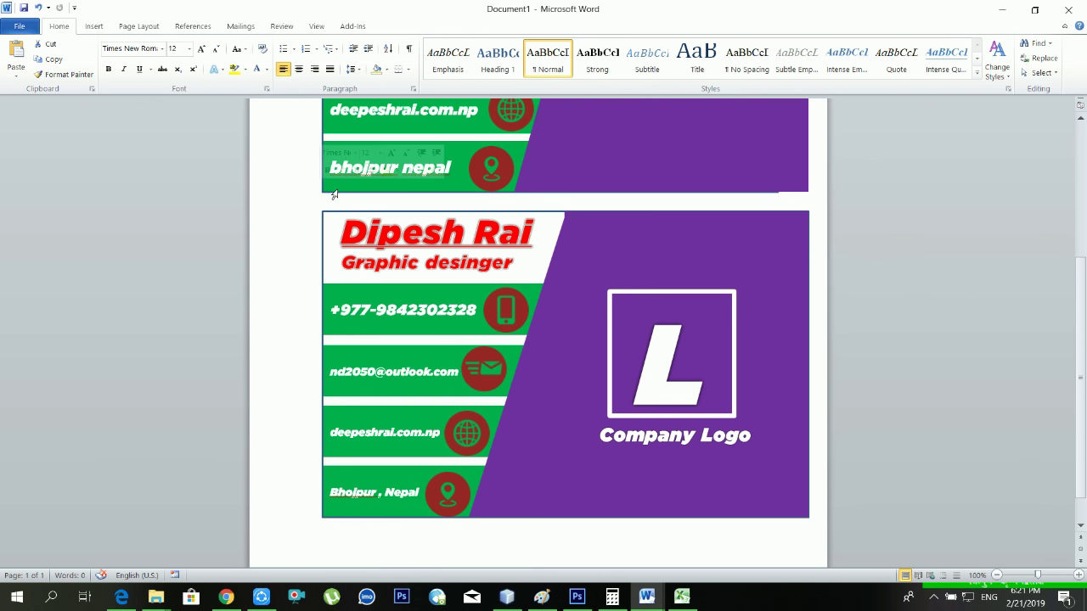
{"action": "left_click", "coordinate": [333, 197]}
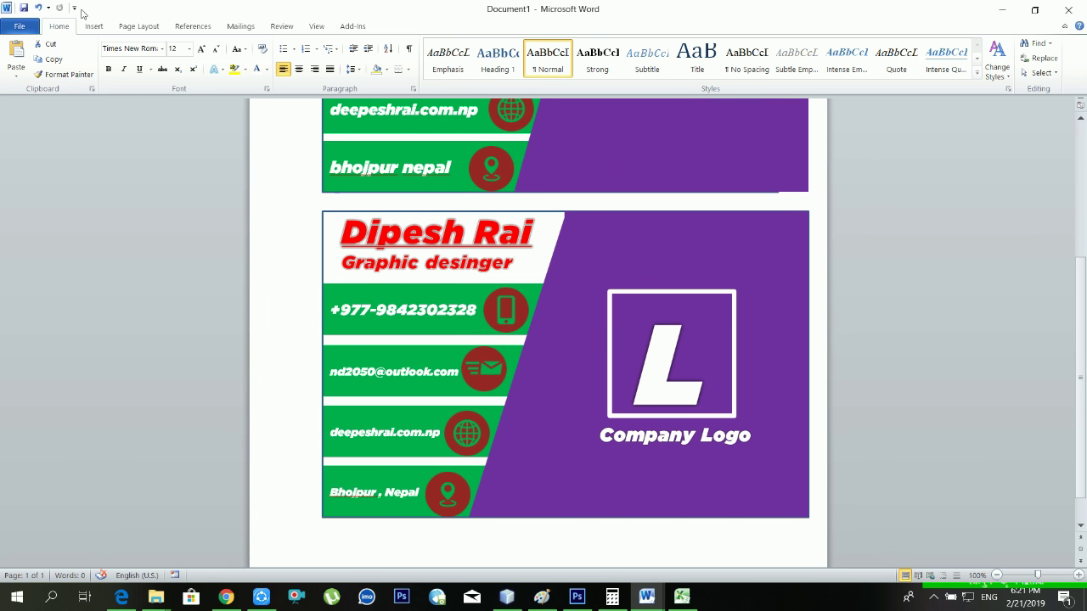
{"action": "scroll", "coordinate": [543, 340], "scroll_direction": "down", "scroll_amount": 1}
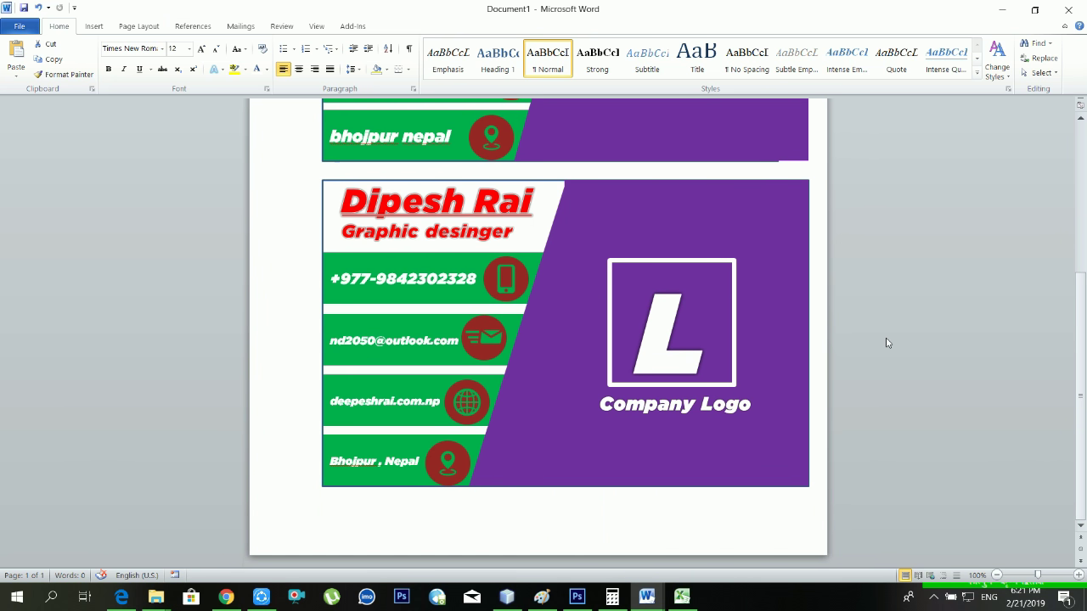
{"action": "left_click", "coordinate": [105, 27]}
{"action": "left_click", "coordinate": [205, 77]}
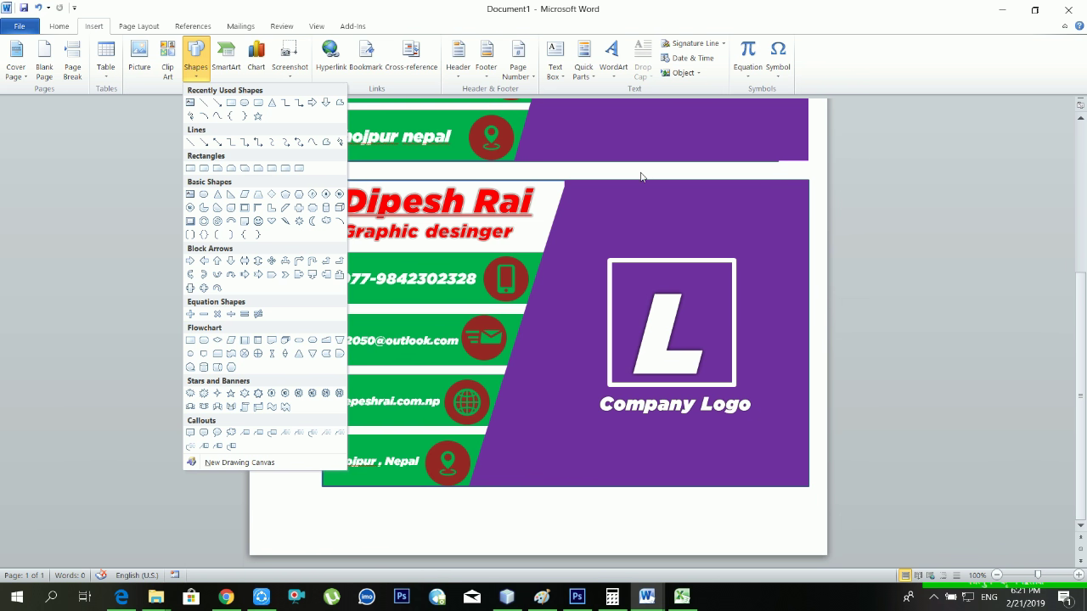
{"action": "left_click", "coordinate": [687, 168]}
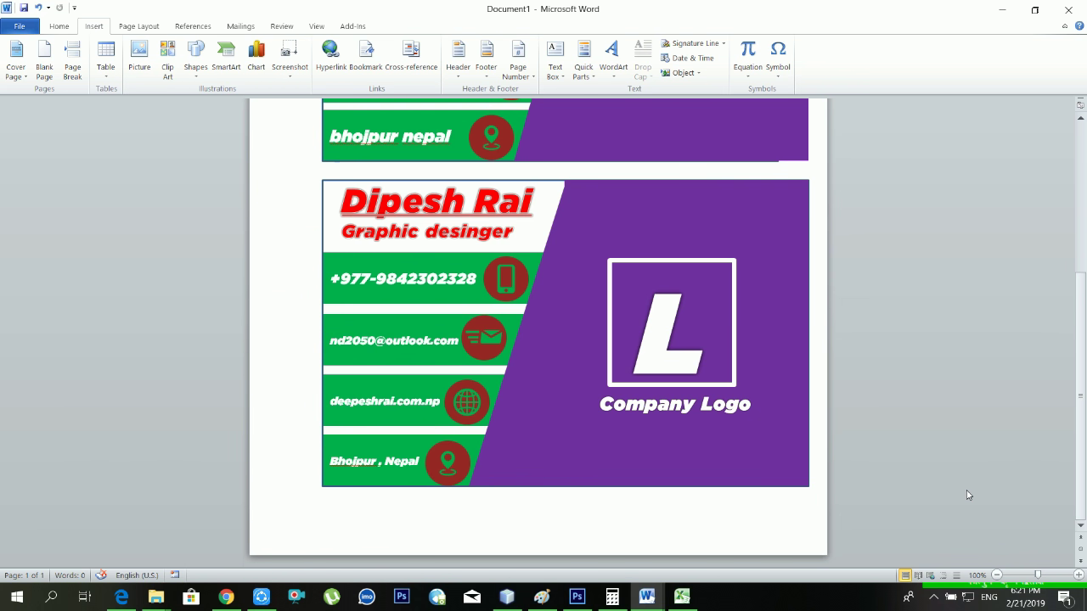